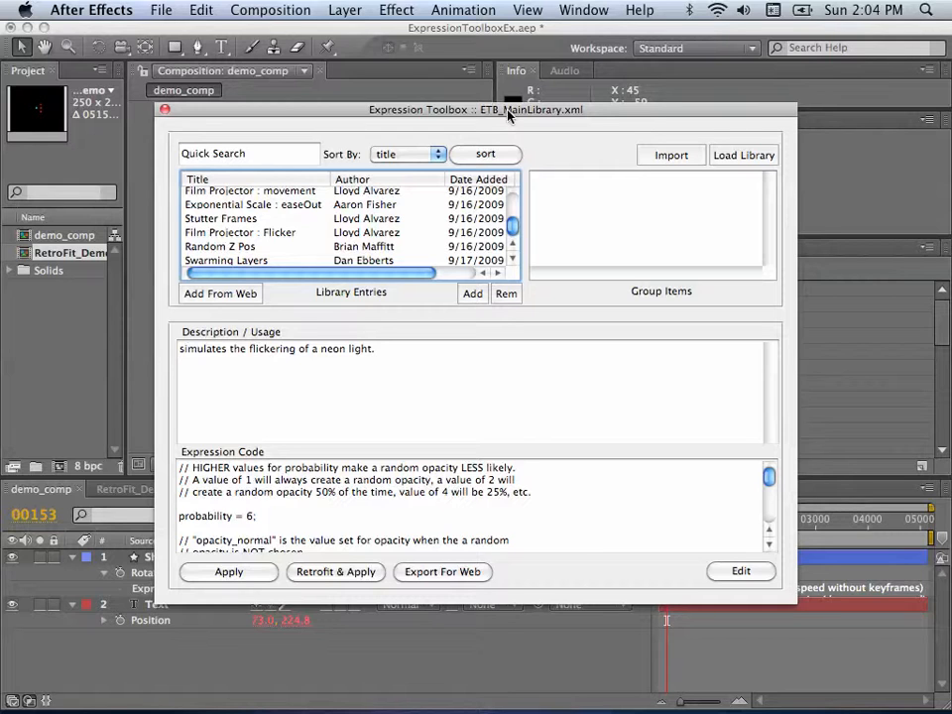
# Step: Switch to the RetroFit_Demo composition and move the Expression Toolbox window clear of the composition preview
pyautogui.moveTo(508, 115); pyautogui.dragTo(649, 76)
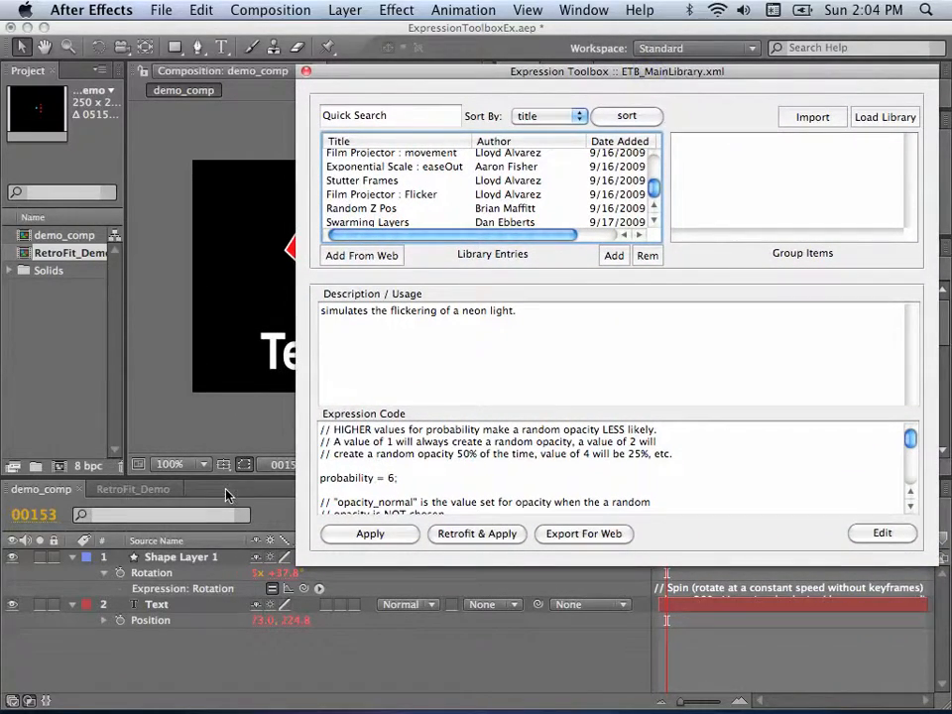
pyautogui.click(149, 490)
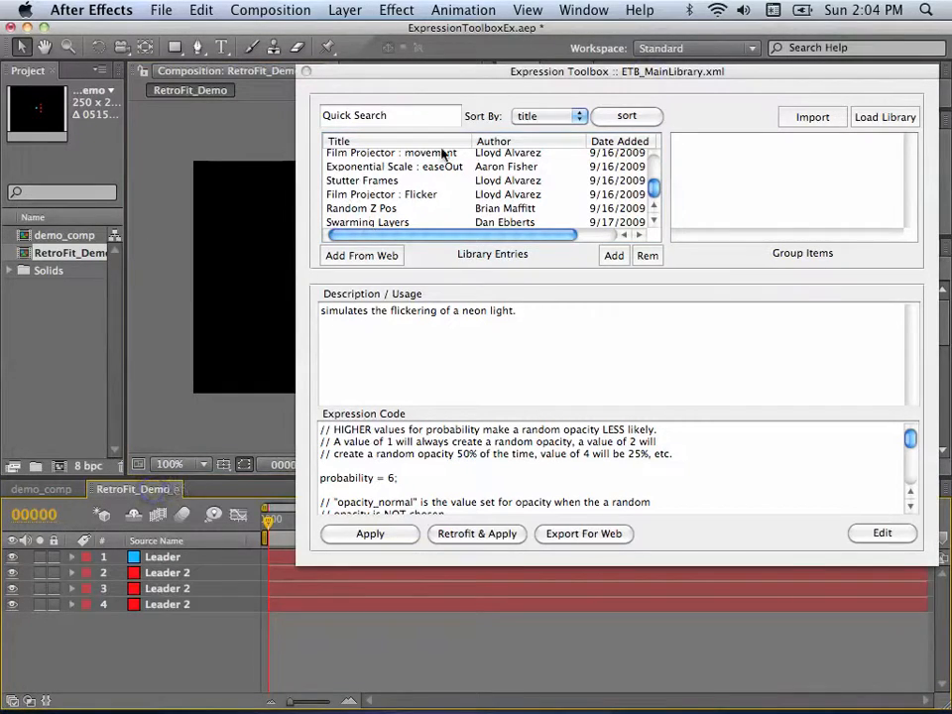
pyautogui.moveTo(484, 75); pyautogui.dragTo(622, 93)
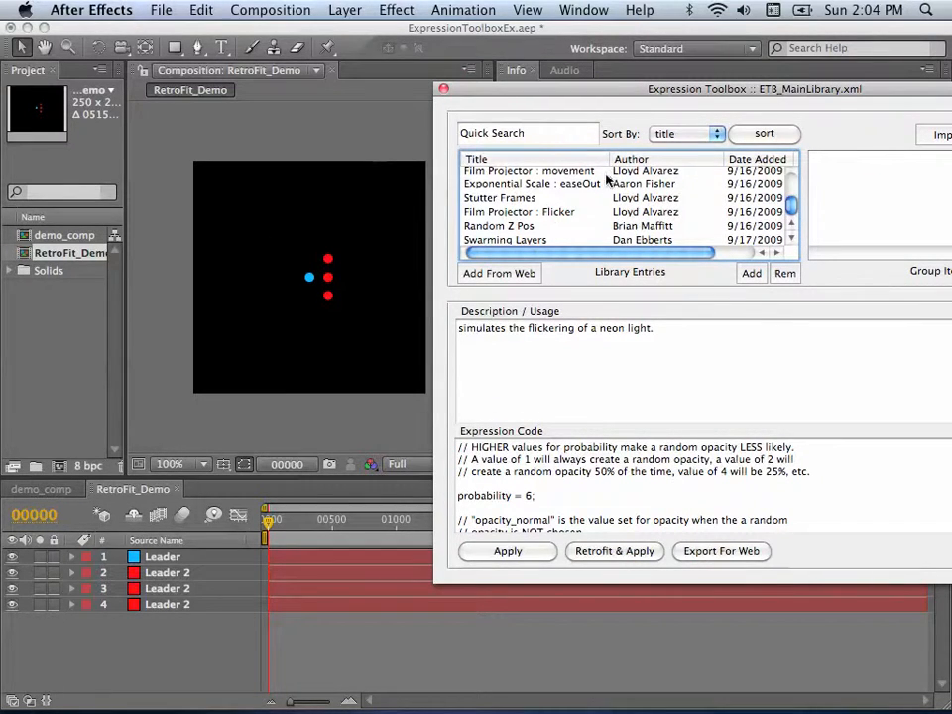
# Step: Show layer names instead of source names in the RetroFit_Demo timeline
pyautogui.click(202, 542)
pyautogui.click(202, 559)
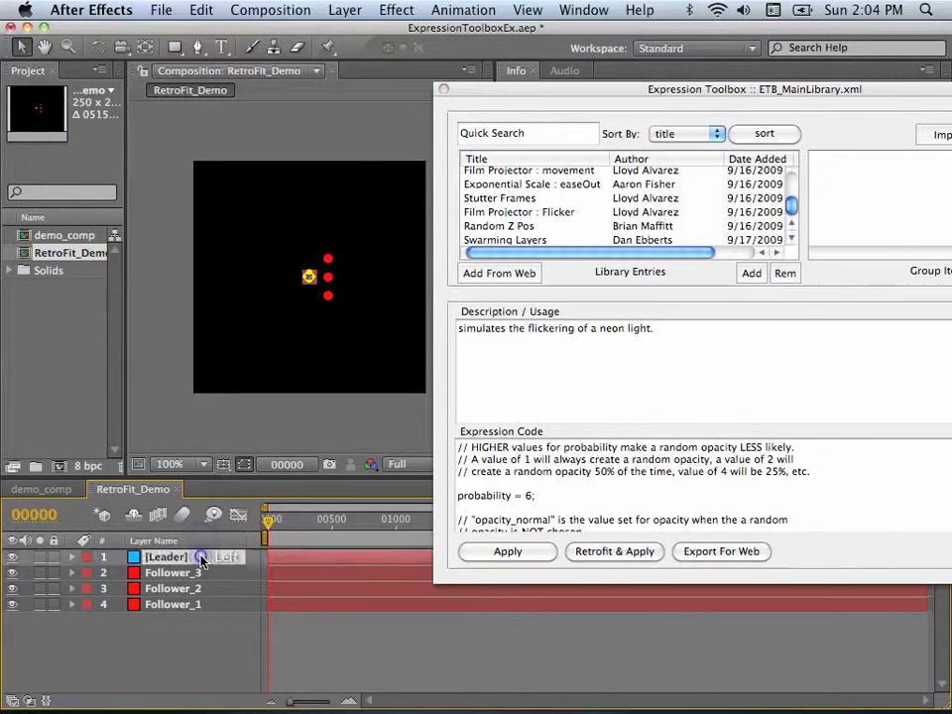
pyautogui.click(204, 622)
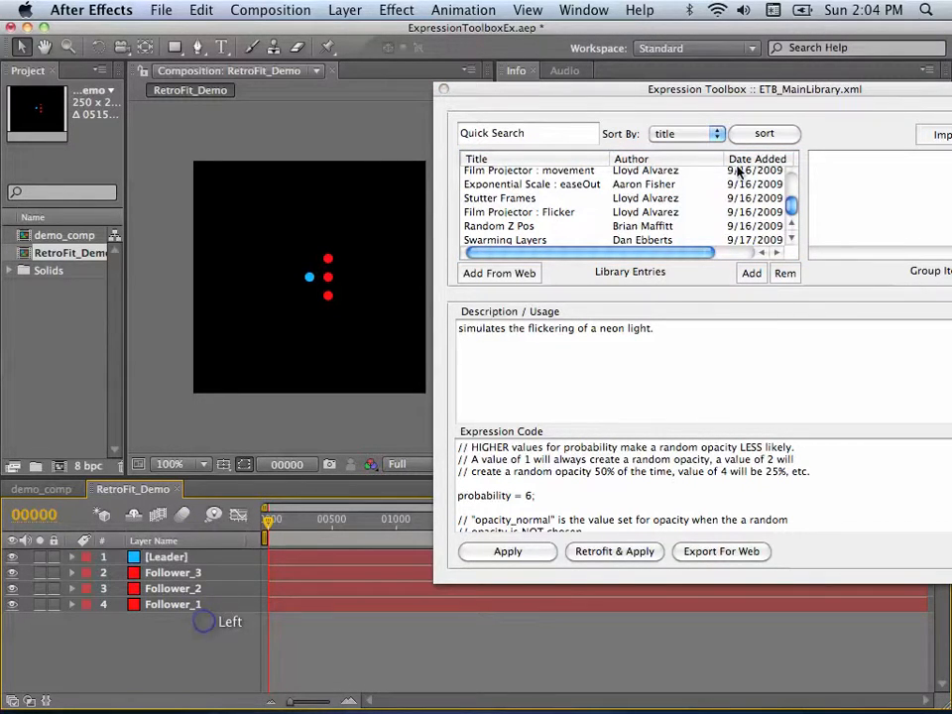
# Step: Browse the expression library and select the "Swarming Layers : Sliders" entry
pyautogui.click(598, 240)
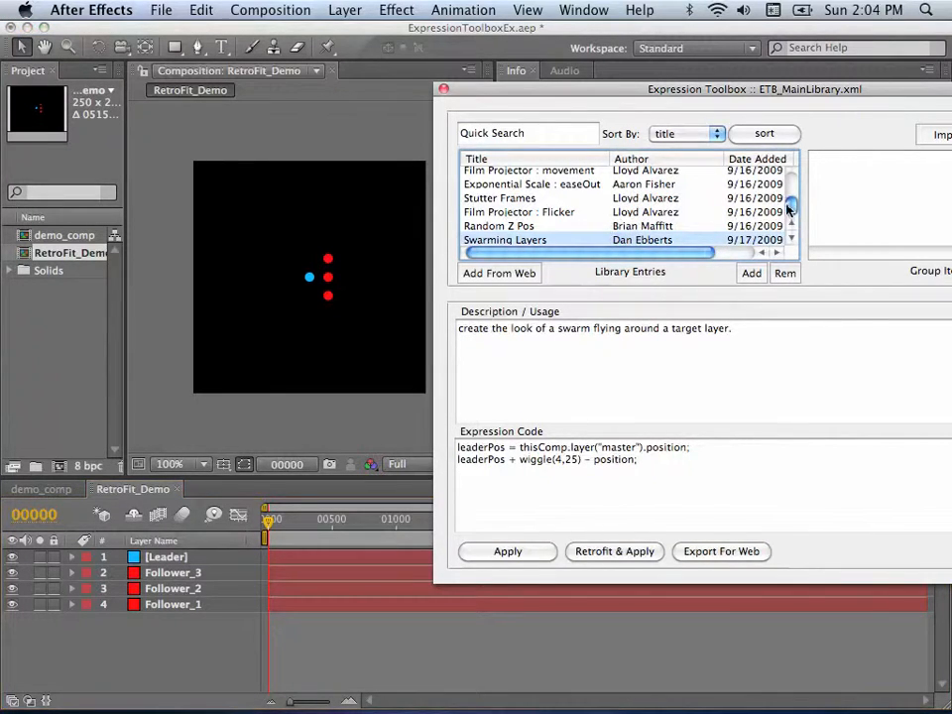
pyautogui.click(728, 197)
pyautogui.press('Up')
pyautogui.press('Up')
pyautogui.press('Up')
pyautogui.press('Up')
pyautogui.press('Up')
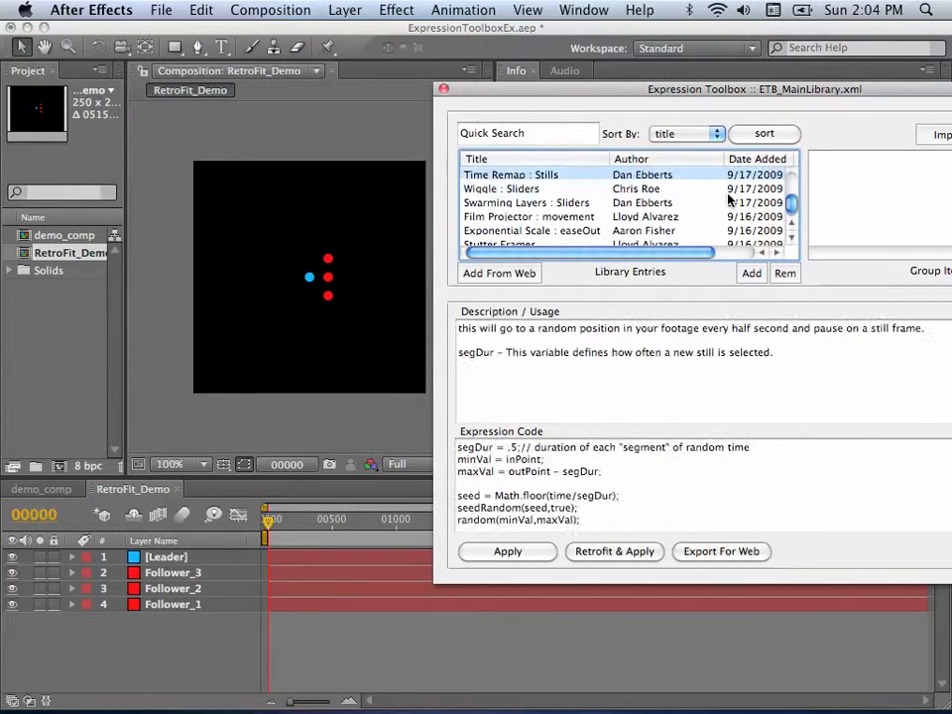
pyautogui.press('Down')
pyautogui.press('Down')
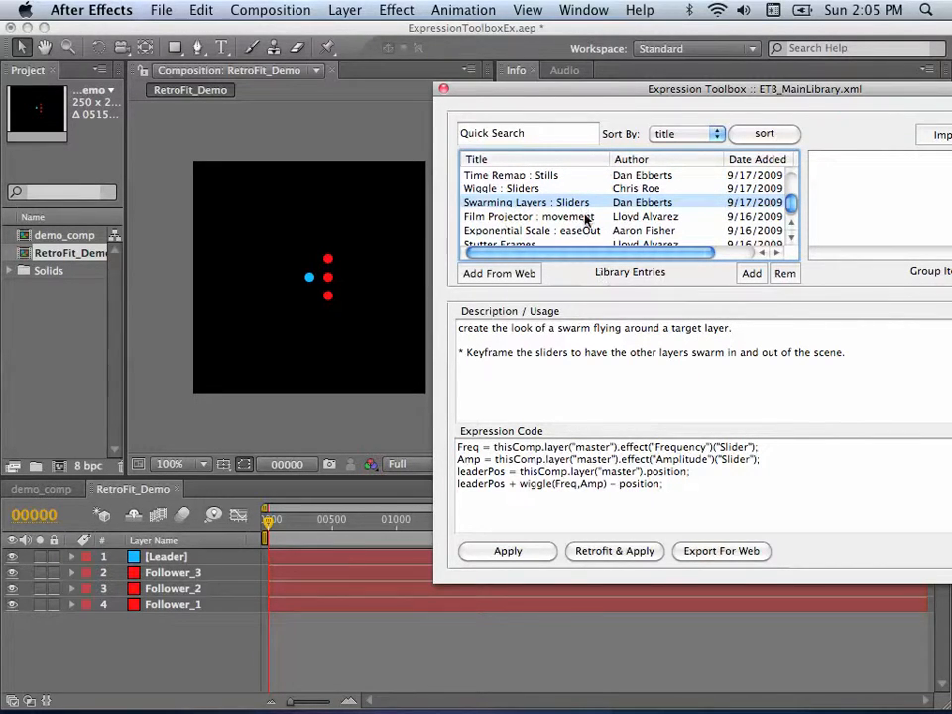
# Step: Delete the Follower_3 and Follower_2 layers from the composition
pyautogui.click(195, 582)
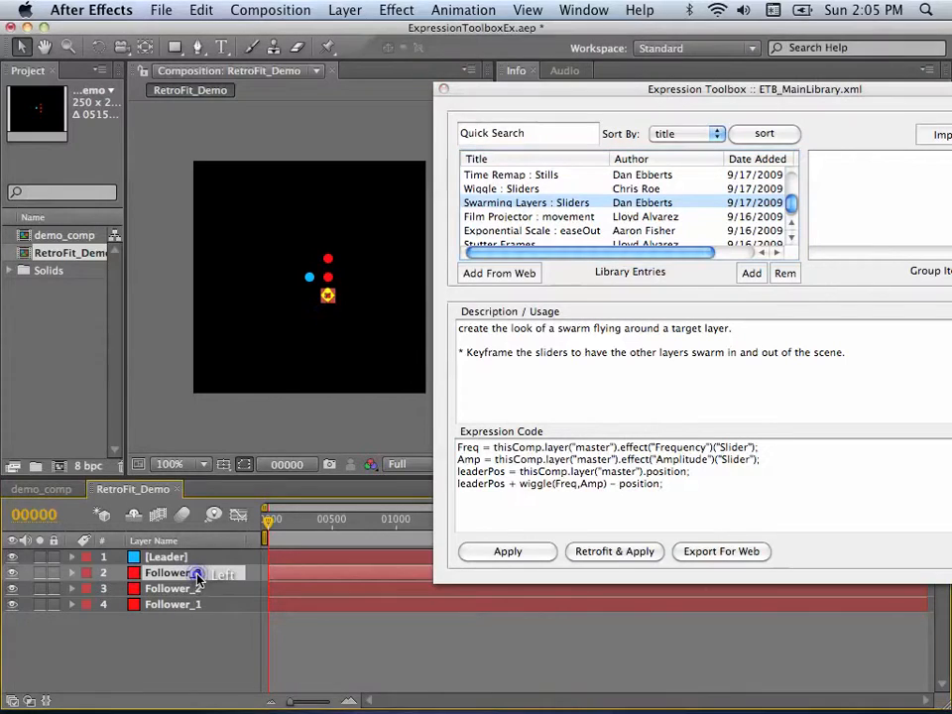
pyautogui.press('p')
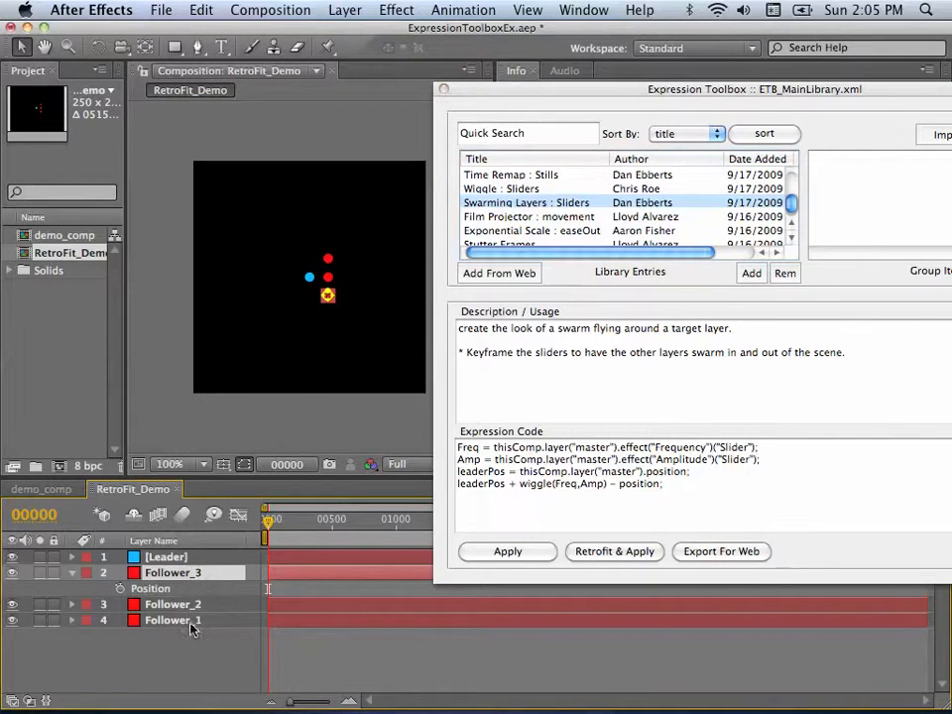
pyautogui.keyDown('shift'); pyautogui.click(202, 605); pyautogui.keyUp('shift')
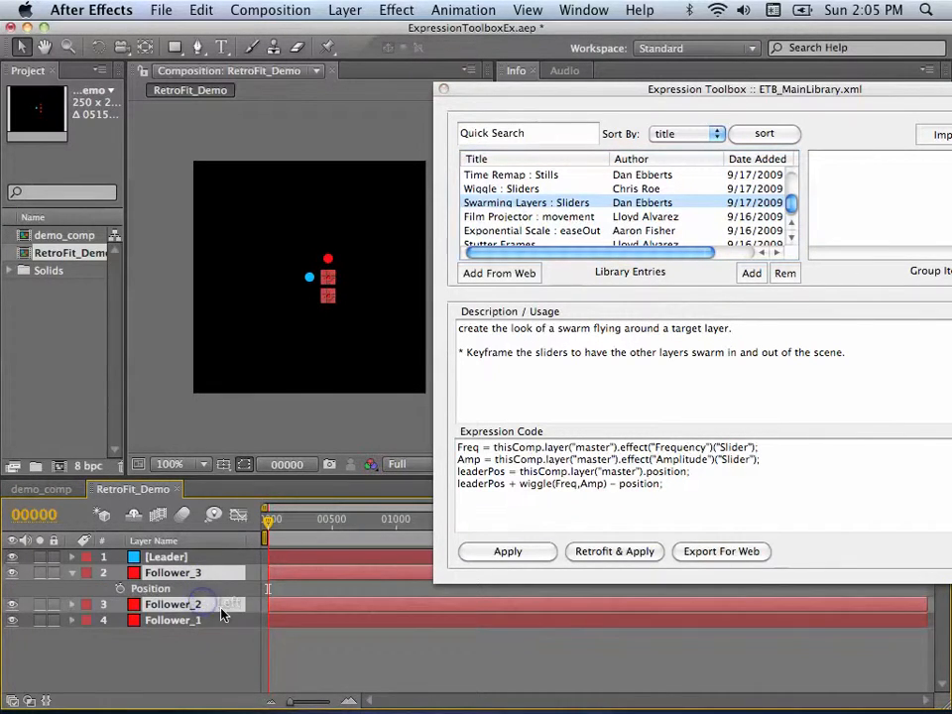
pyautogui.press('Delete')
# Step: Start Retrofit & Apply with the "Swarming Layers : Sliders" expression on the Position property of Follower_1
pyautogui.click(208, 574)
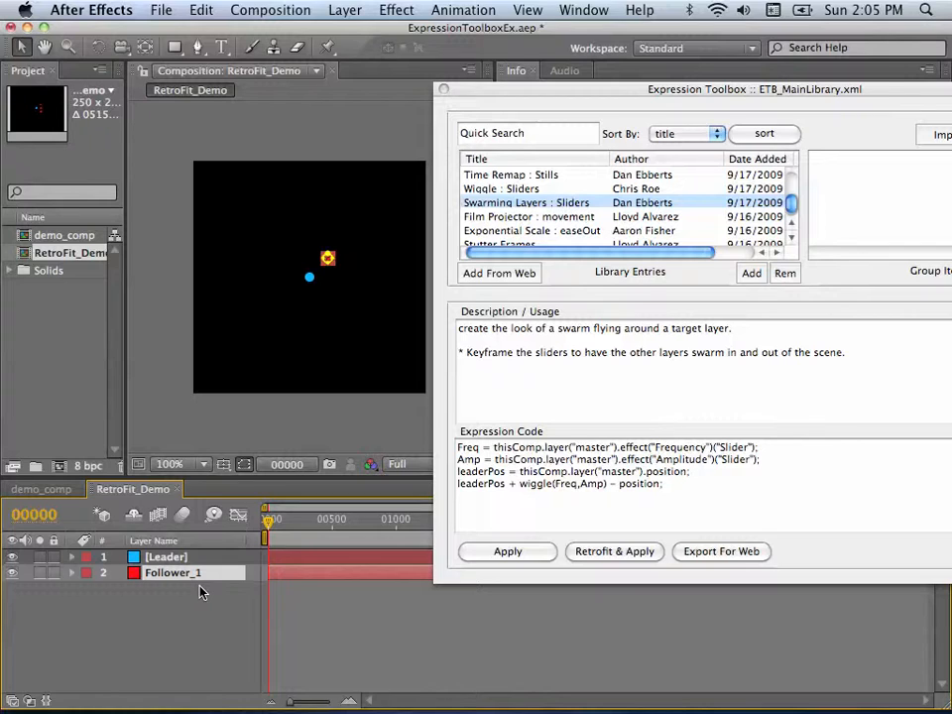
pyautogui.press('p')
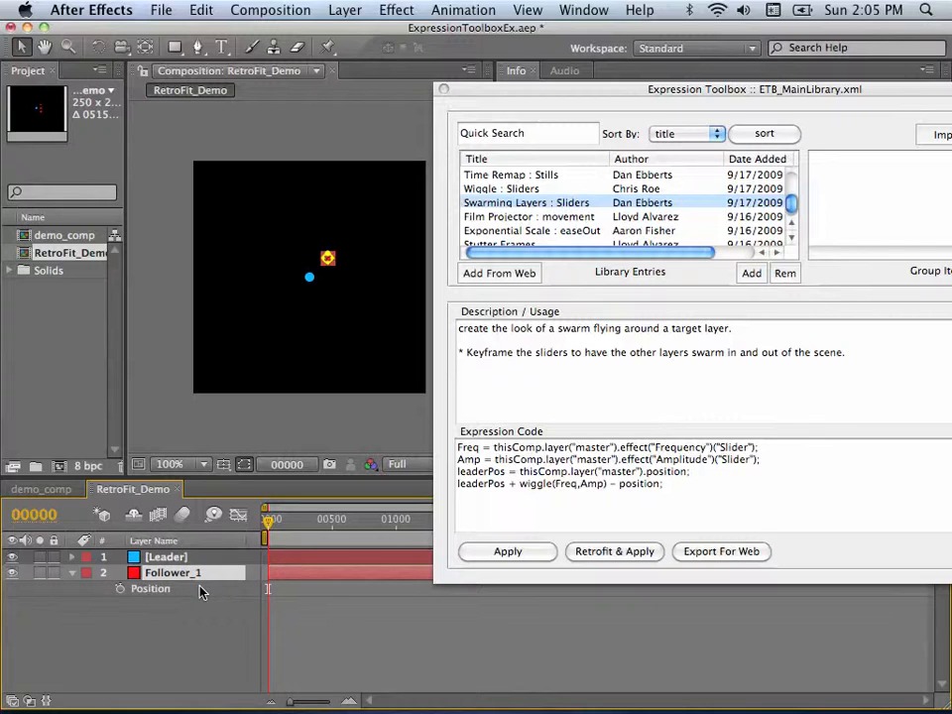
pyautogui.click(144, 589)
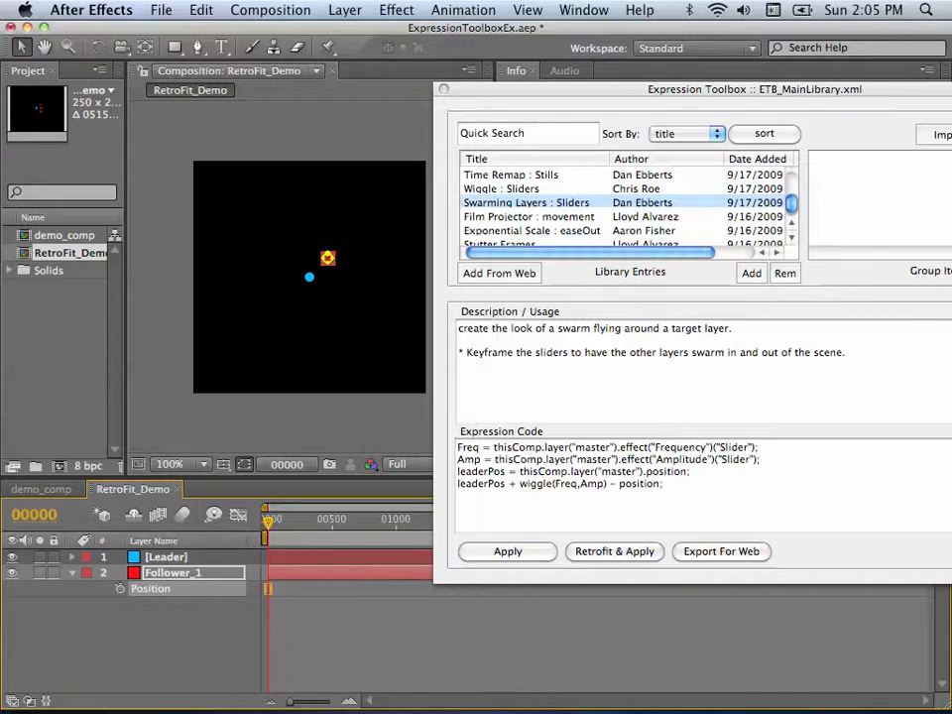
pyautogui.click(699, 204)
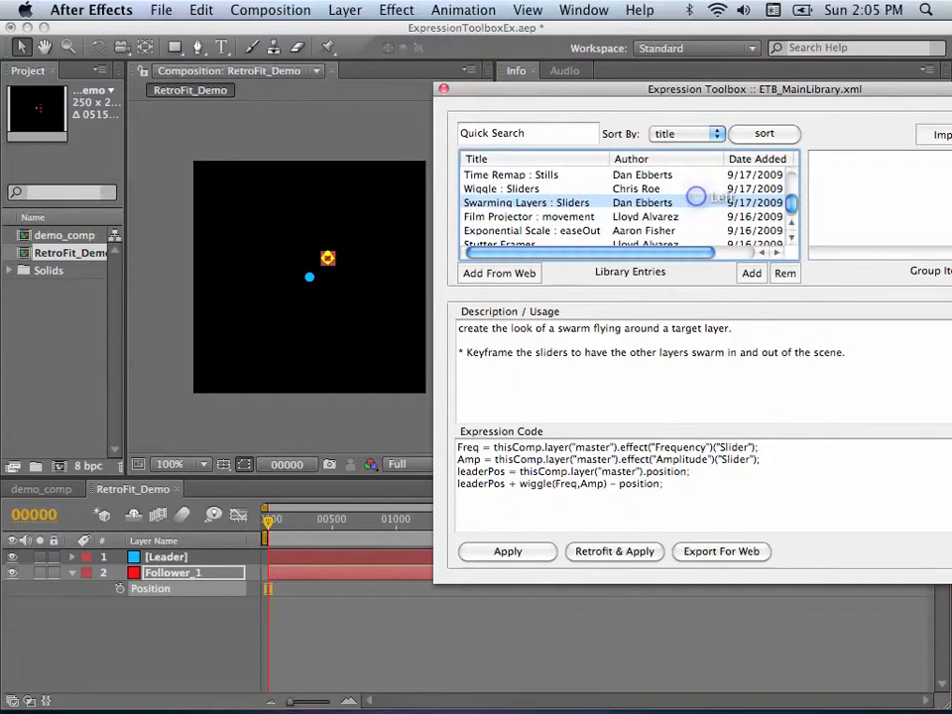
pyautogui.click(634, 552)
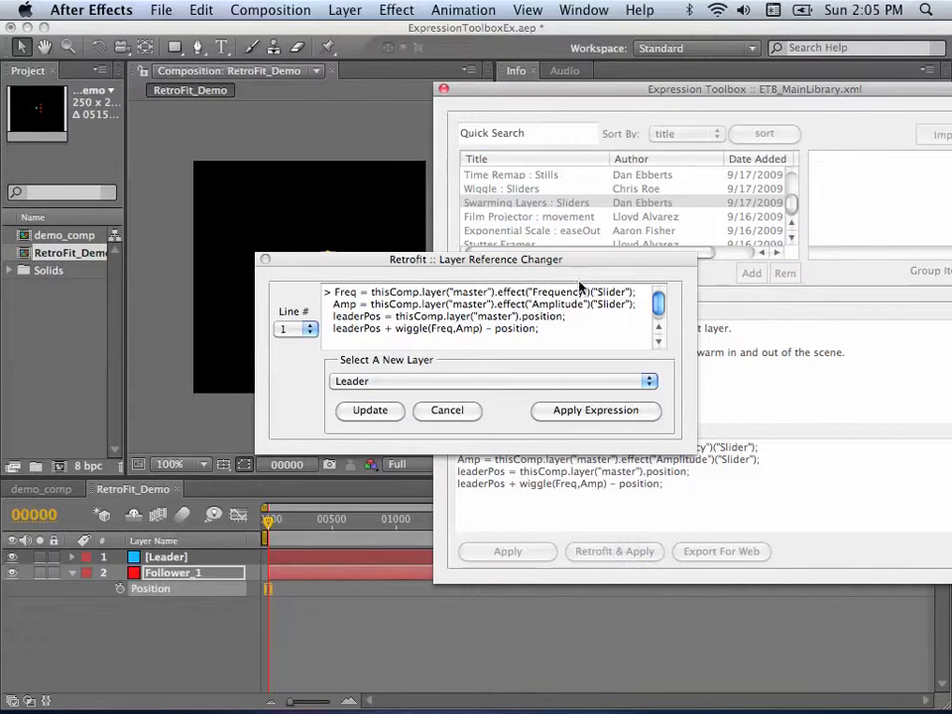
# Step: Replace the "master" layer reference in line 3, the leaderPos line, with the Leader layer
pyautogui.click(310, 328)
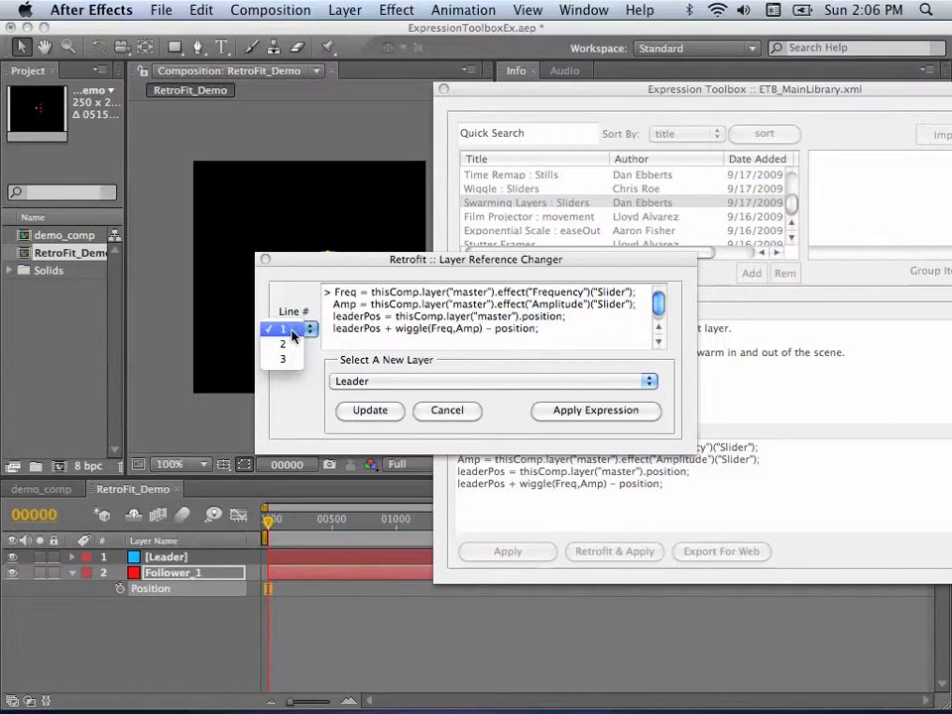
pyautogui.click(288, 345)
pyautogui.click(297, 332)
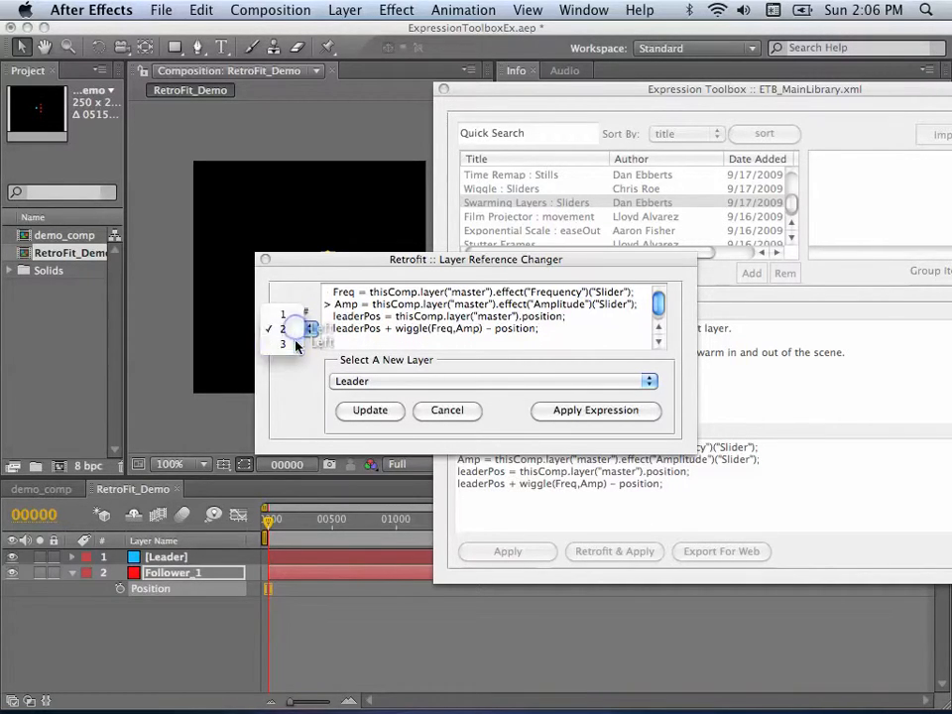
pyautogui.click(284, 344)
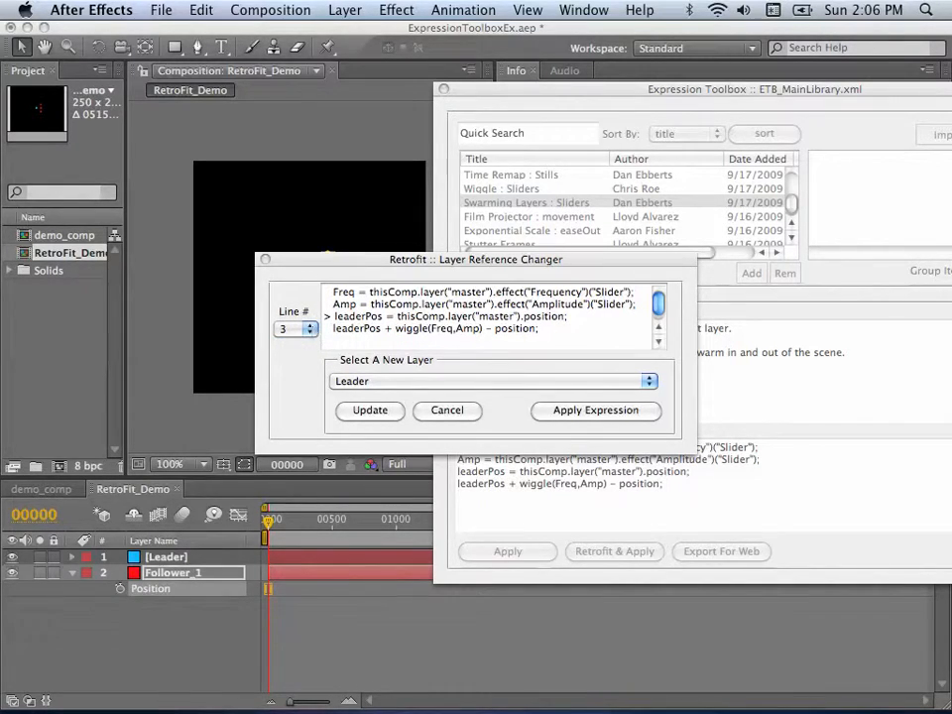
pyautogui.click(327, 315)
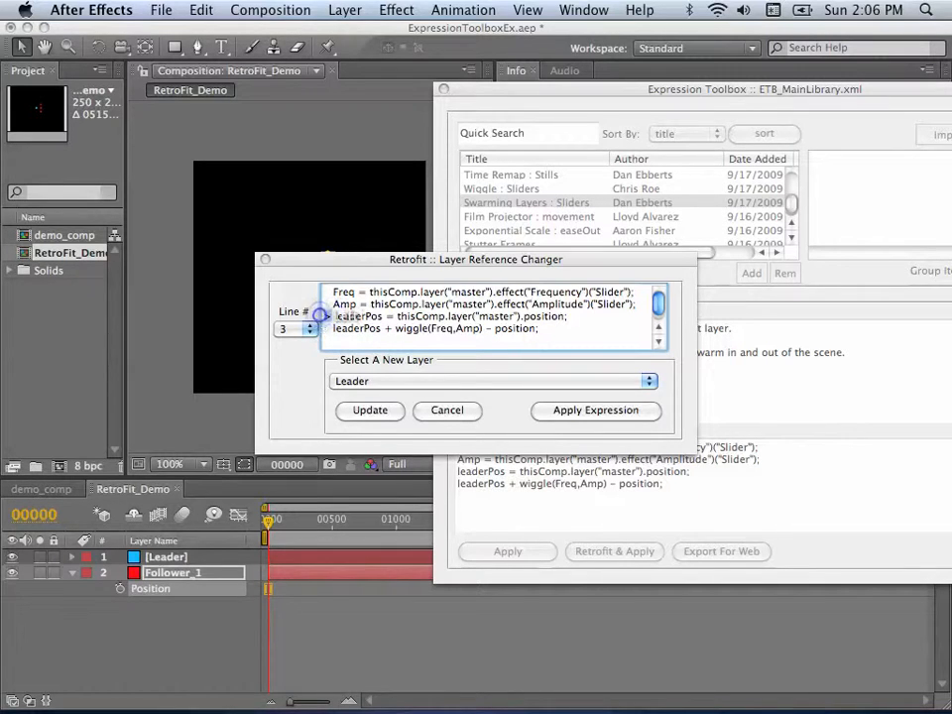
pyautogui.click(623, 315)
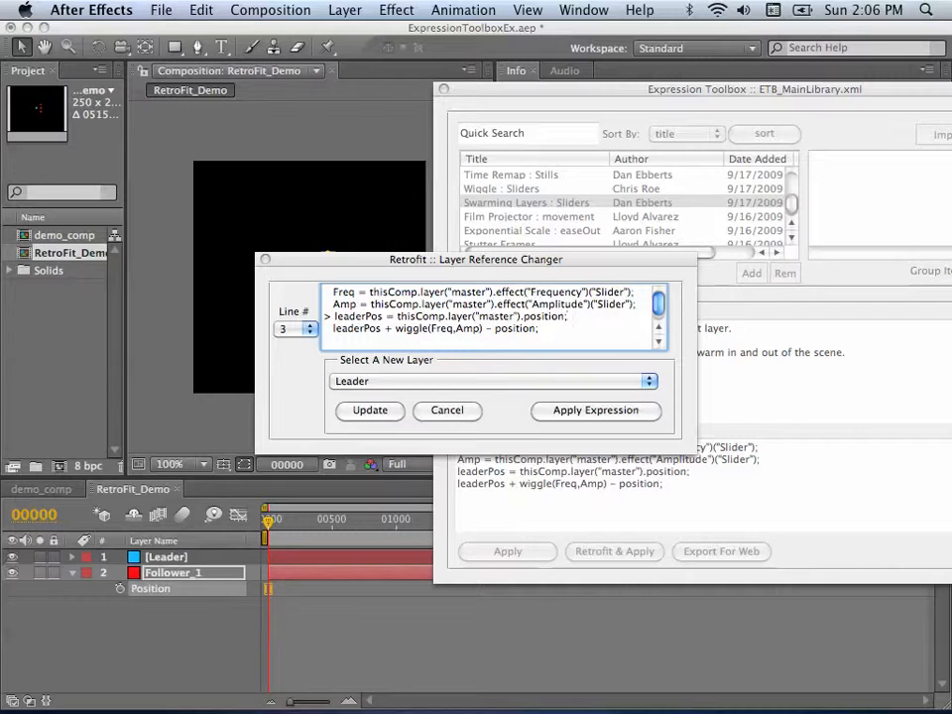
pyautogui.click(303, 334)
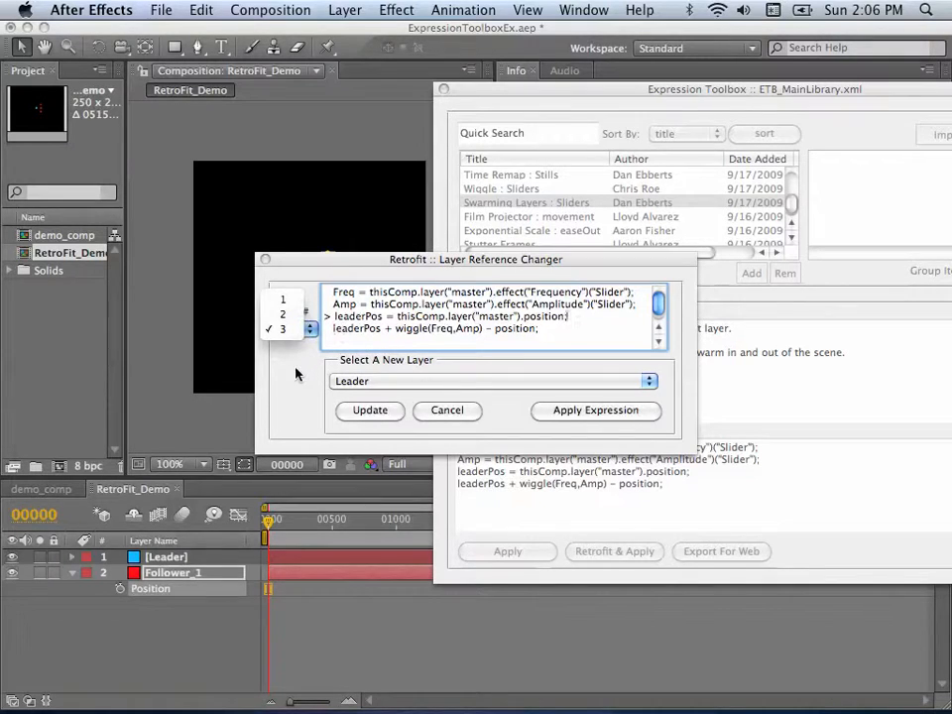
pyautogui.click(299, 370)
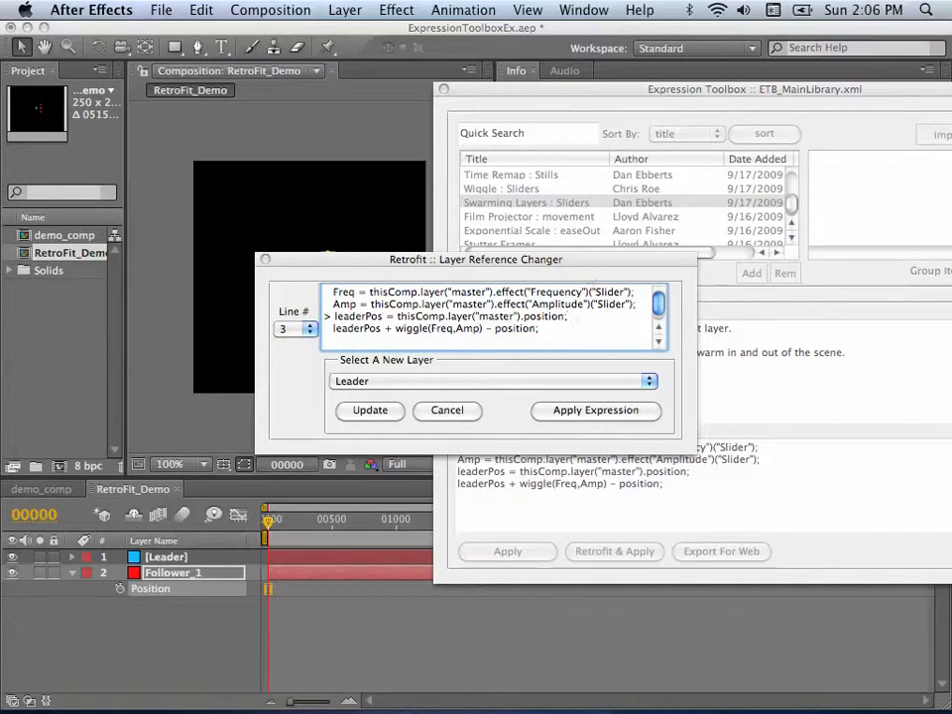
pyautogui.click(421, 294)
pyautogui.click(647, 381)
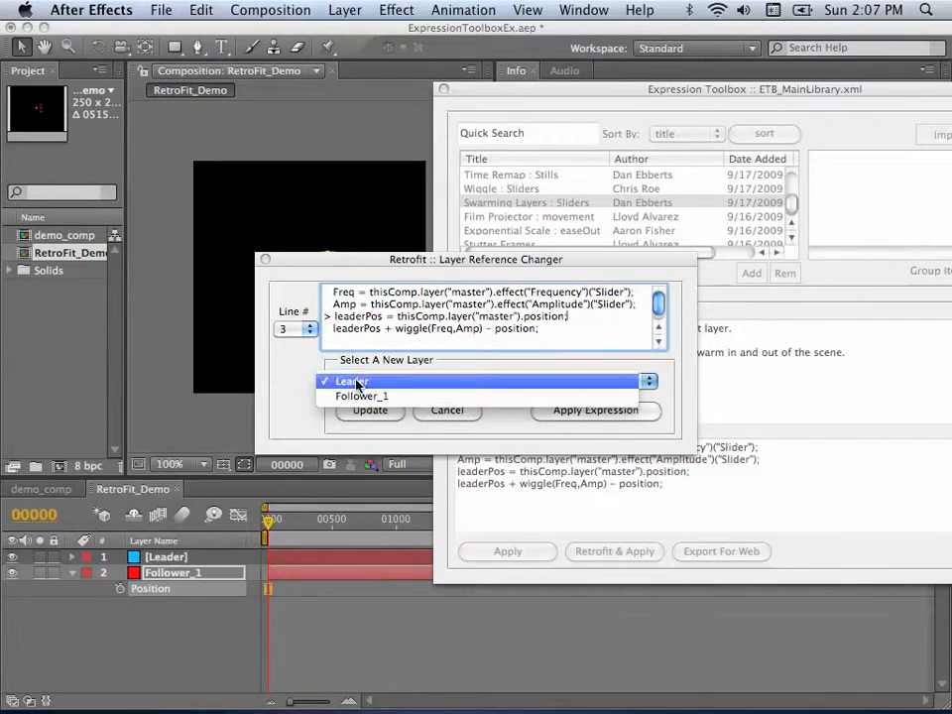
pyautogui.click(357, 383)
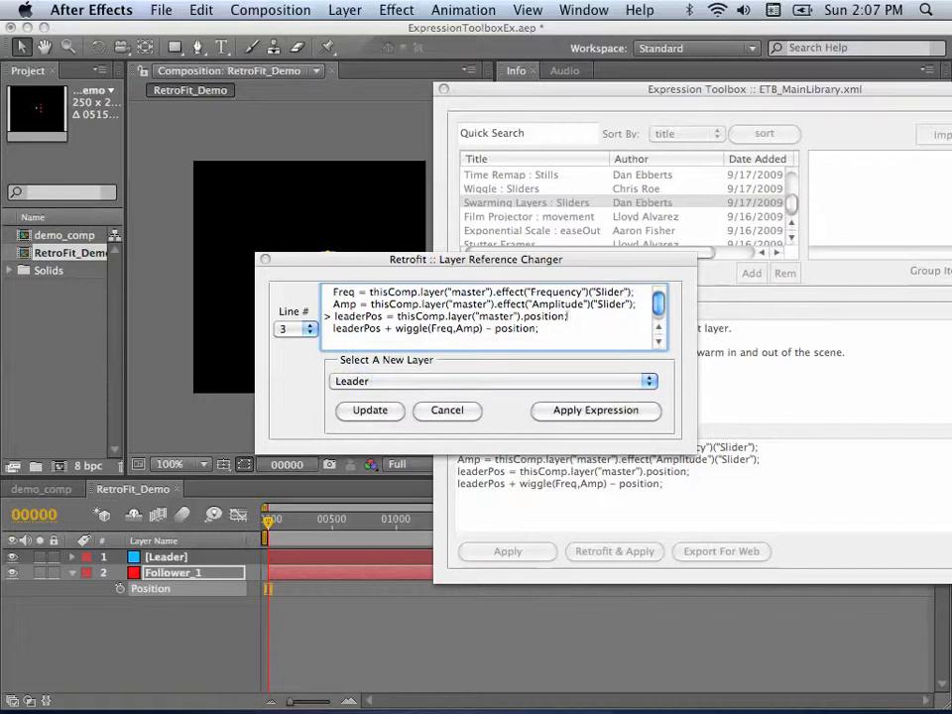
pyautogui.click(426, 381)
pyautogui.click(304, 374)
pyautogui.click(386, 410)
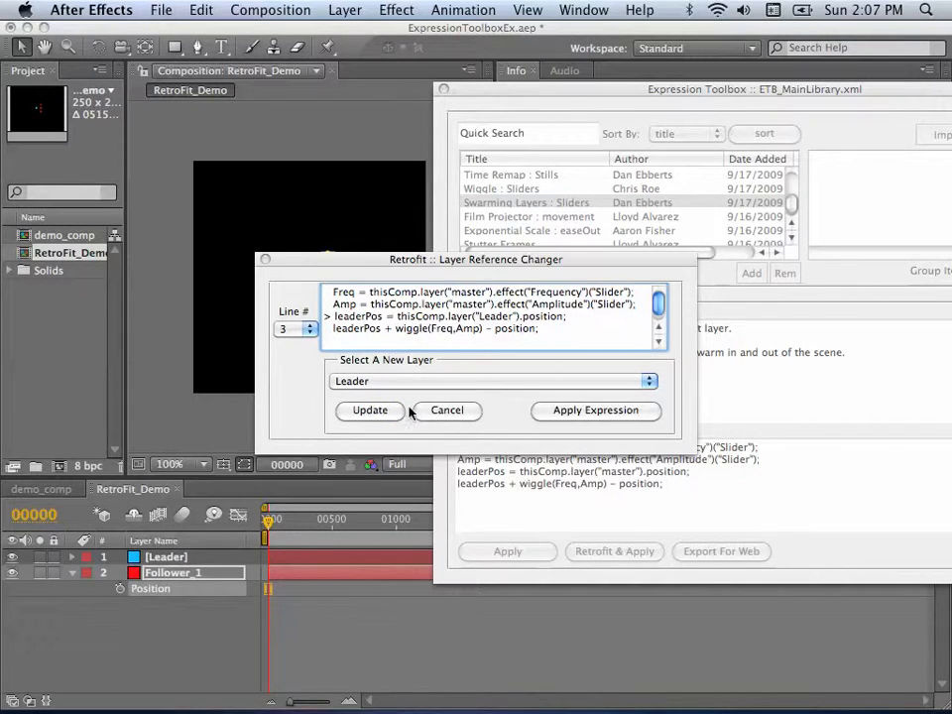
# Step: Apply the retrofitted expression and agree to create a new reference for the missing slider controls
pyautogui.click(563, 330)
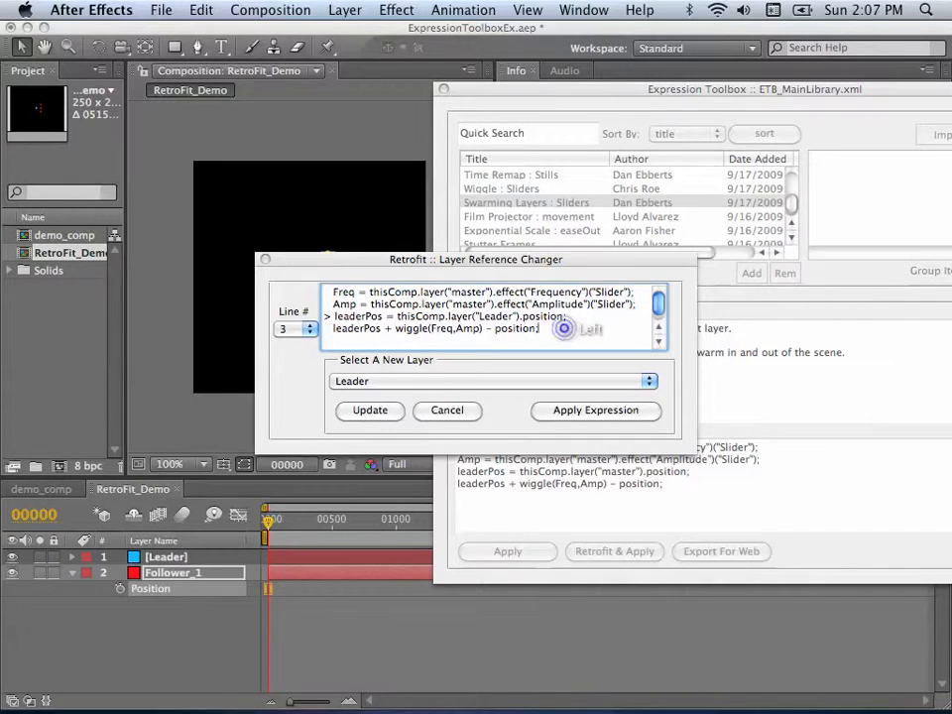
pyautogui.click(160, 591)
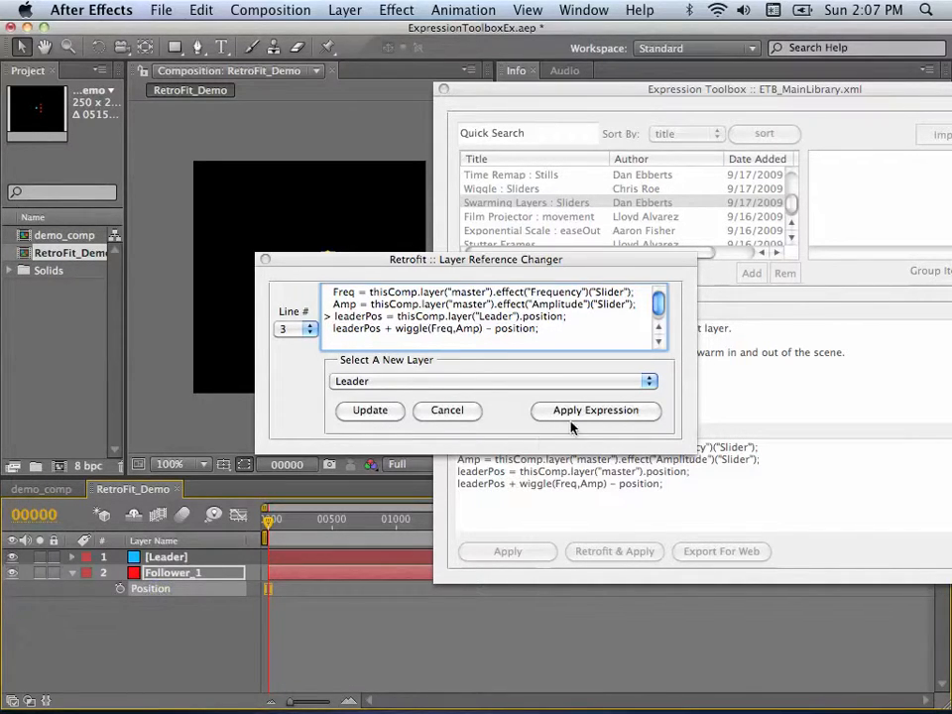
pyautogui.click(598, 411)
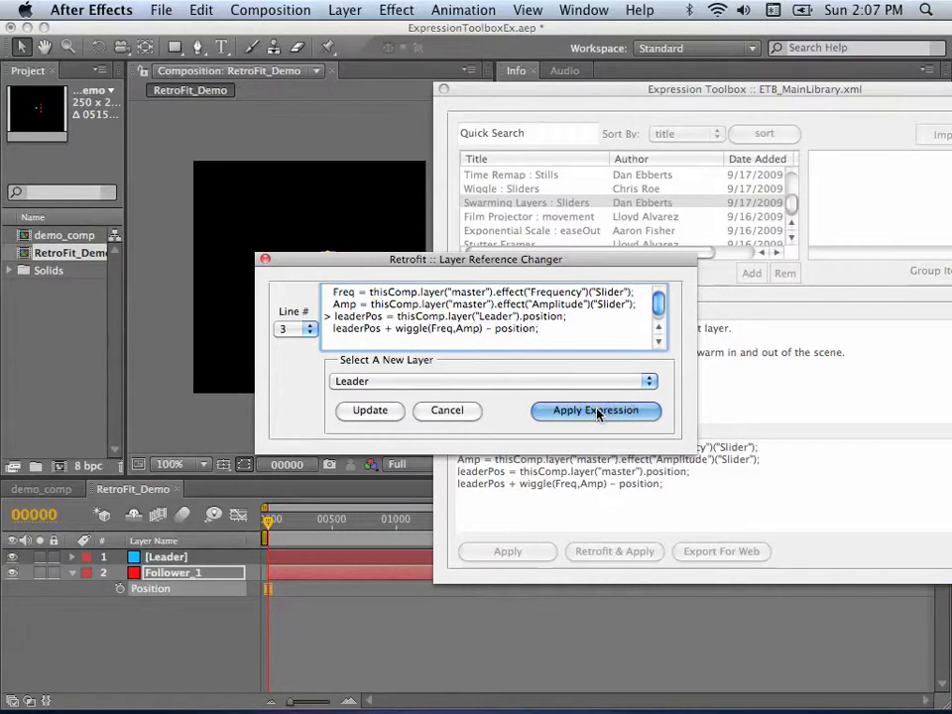
pyautogui.click(598, 412)
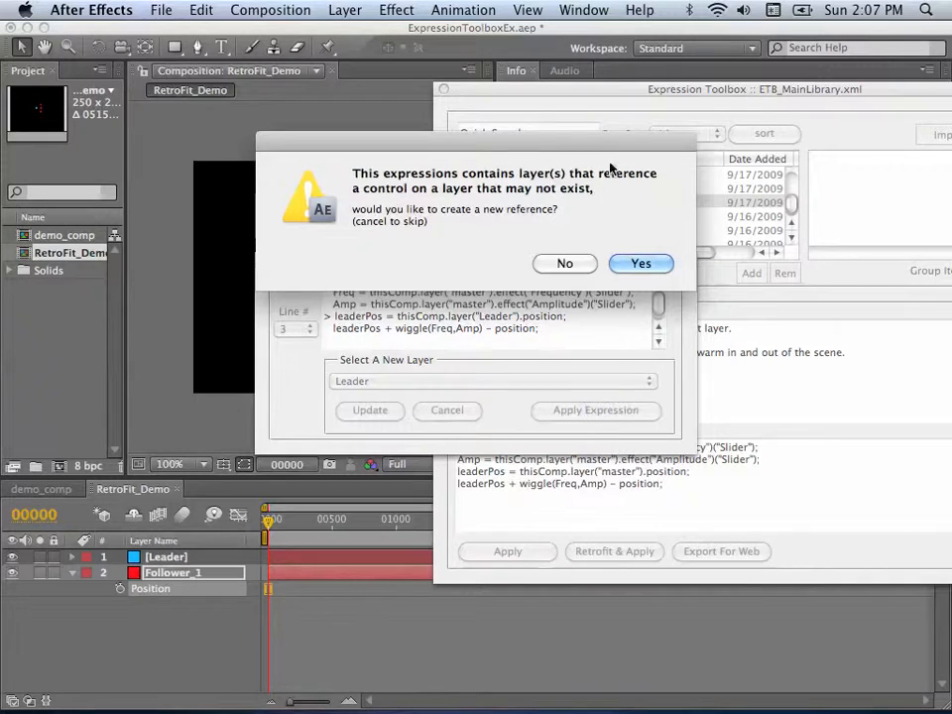
pyautogui.moveTo(622, 147); pyautogui.dragTo(623, 98)
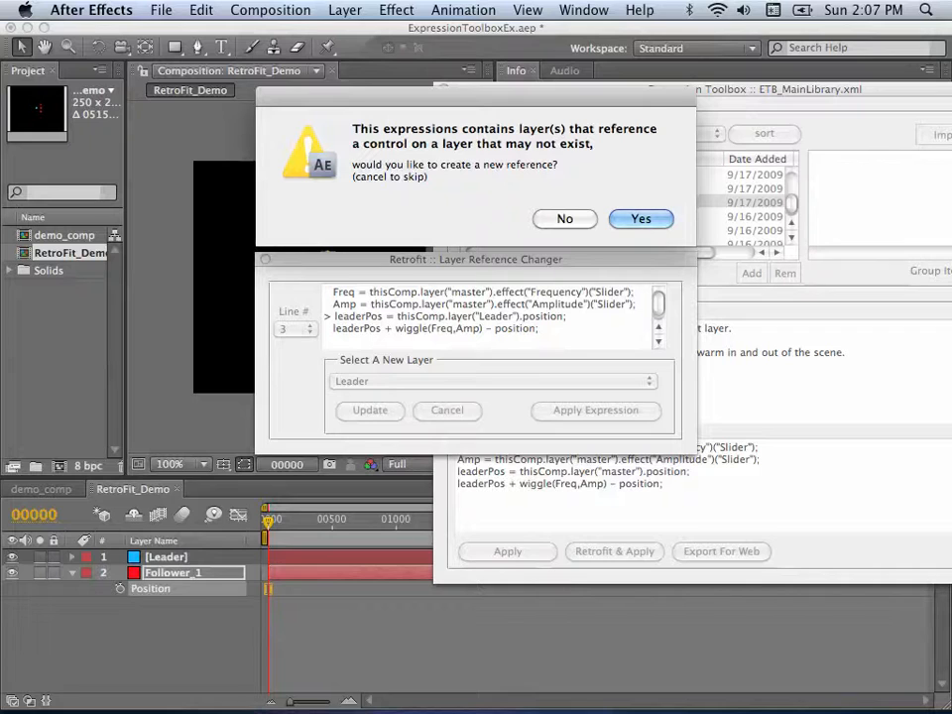
pyautogui.click(395, 10)
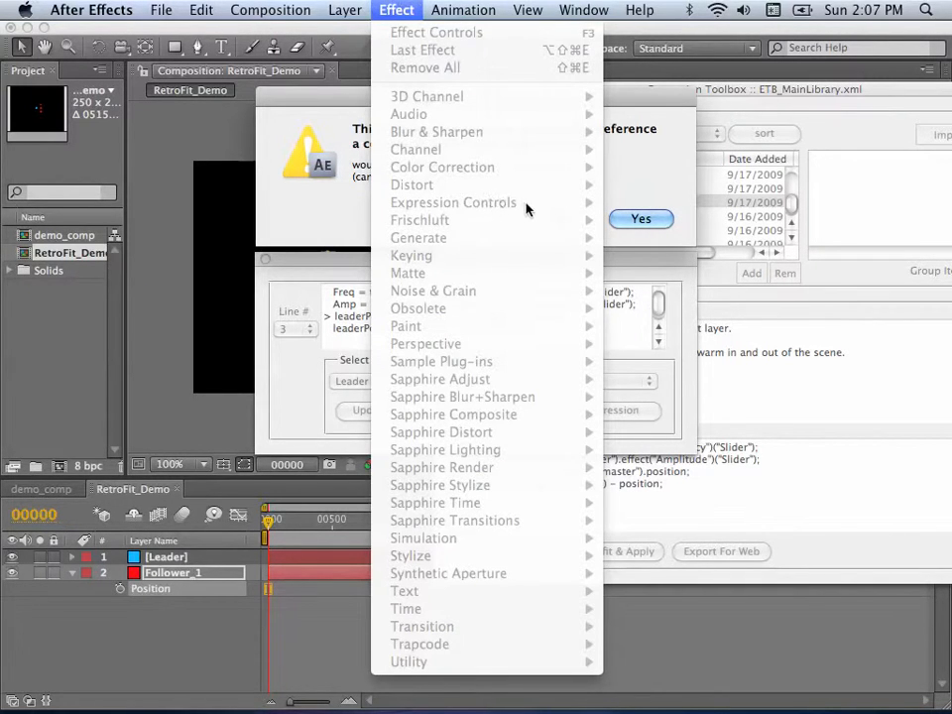
pyautogui.click(275, 190)
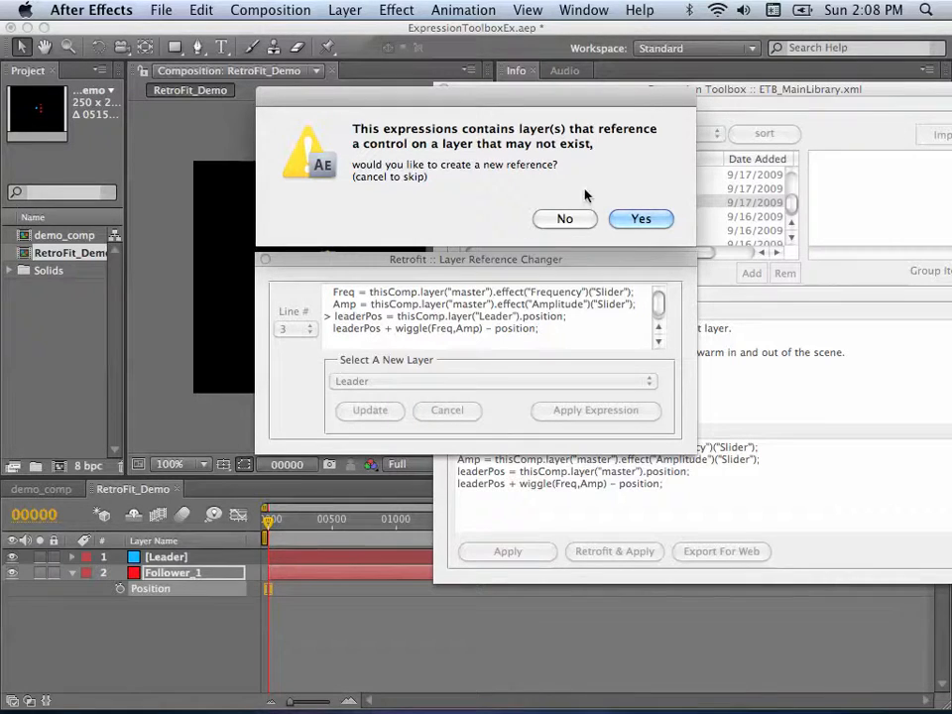
pyautogui.click(623, 220)
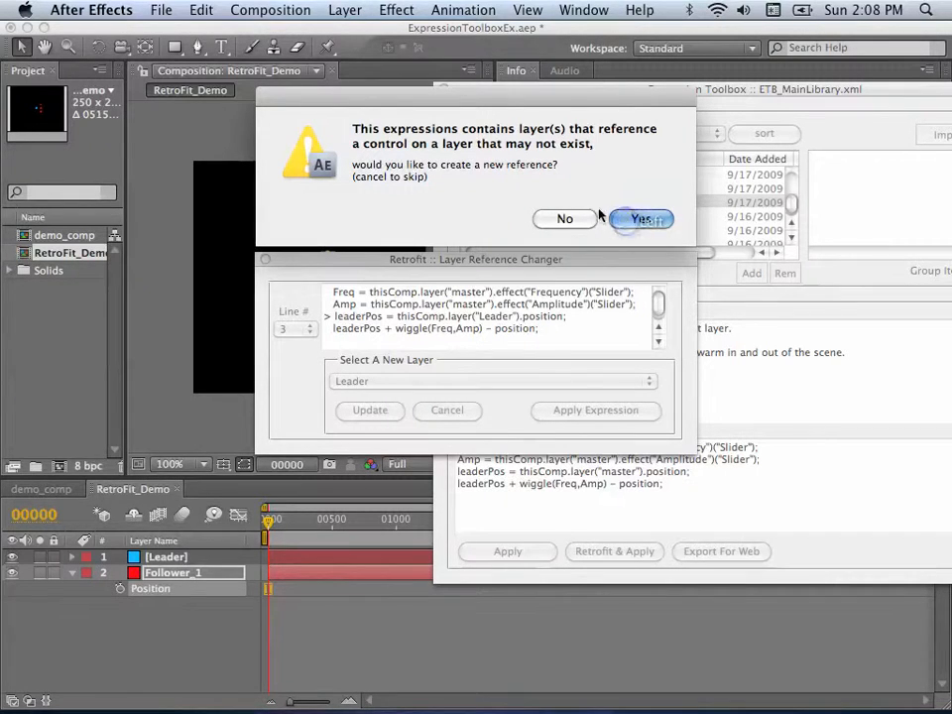
pyautogui.click(627, 219)
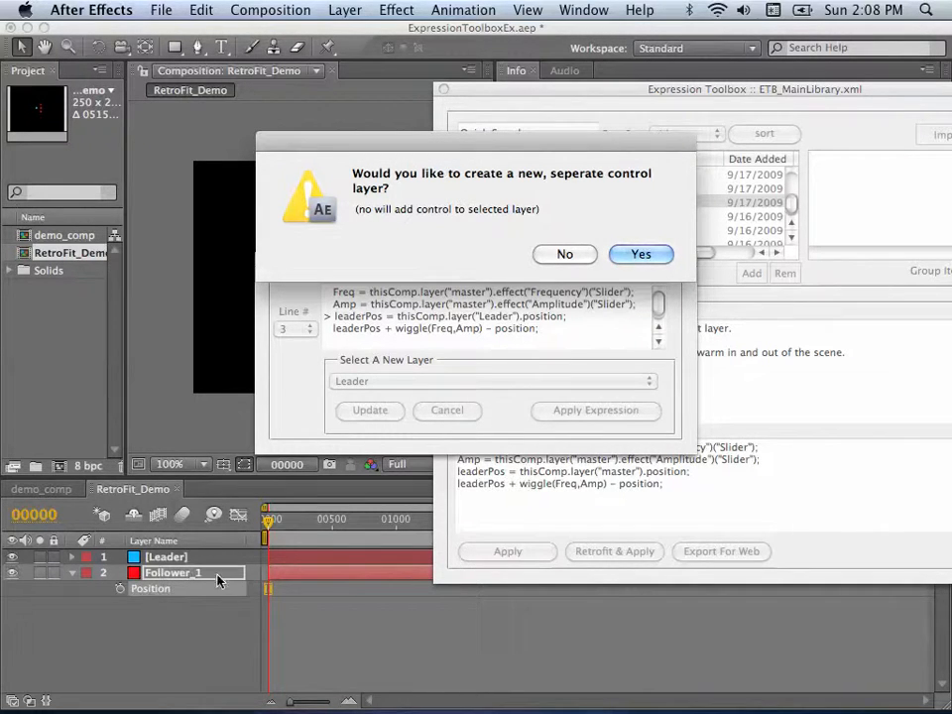
# Step: Create a new, separate control layer for the sliders and name it "control_layer"
pyautogui.click(640, 255)
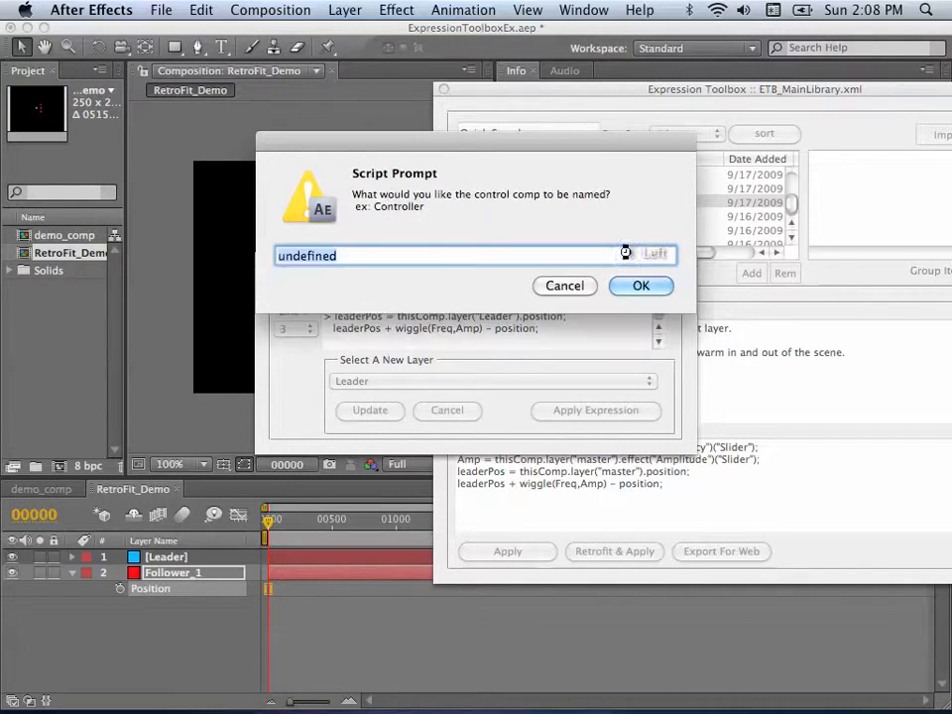
pyautogui.press('BackSpace')
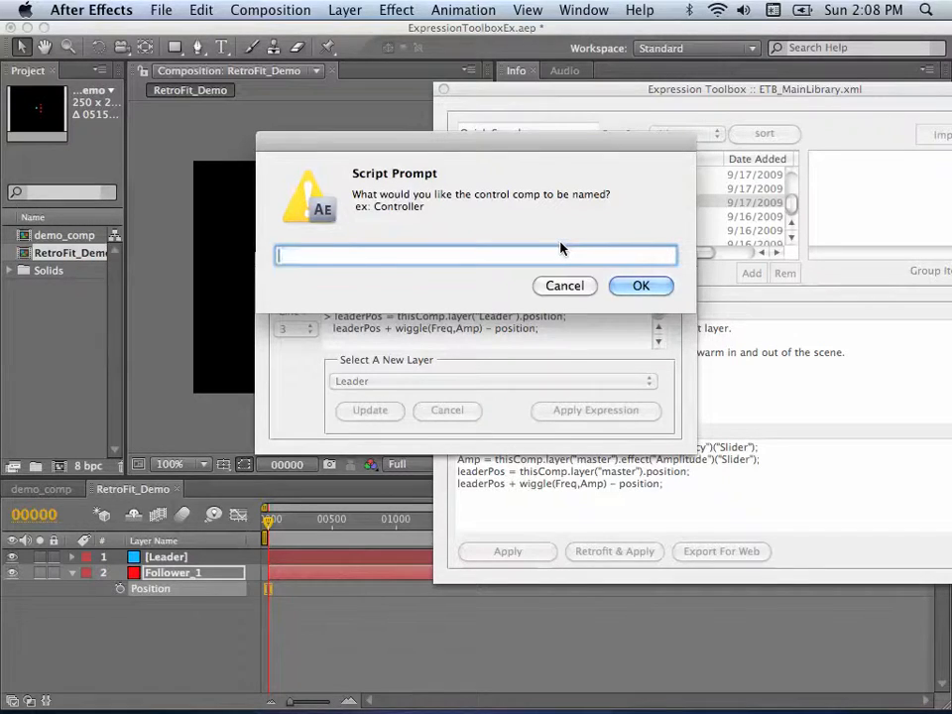
pyautogui.write('controler')
pyautogui.press('BackSpace')
pyautogui.press('BackSpace')
pyautogui.write('_layer')
pyautogui.click(636, 285)
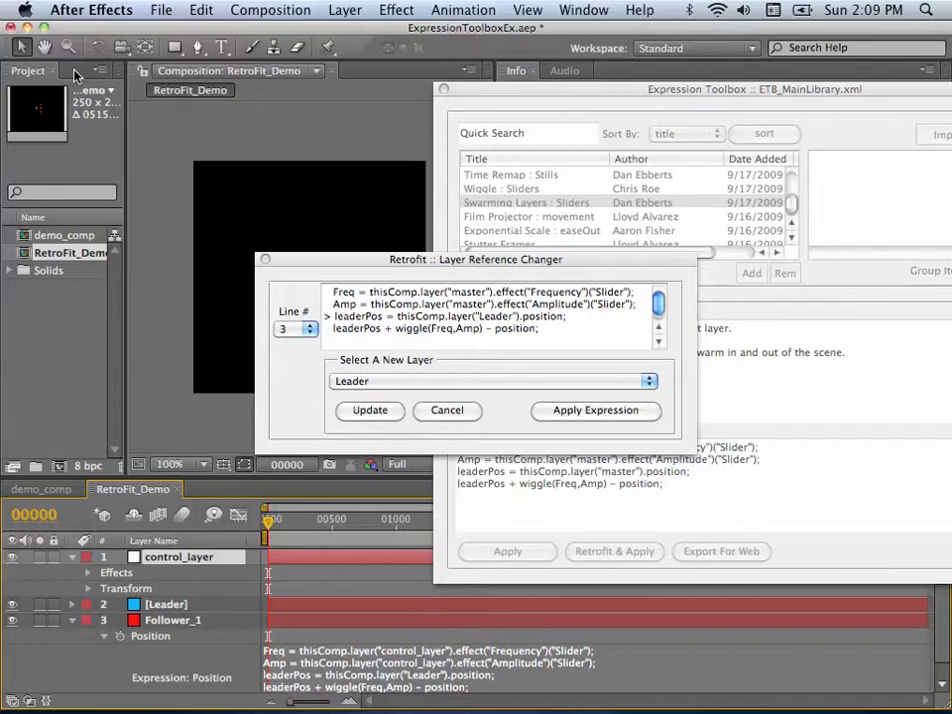
# Step: Show the effect controls of control_layer at a readable width and close the Layer Reference Changer
pyautogui.click(583, 10)
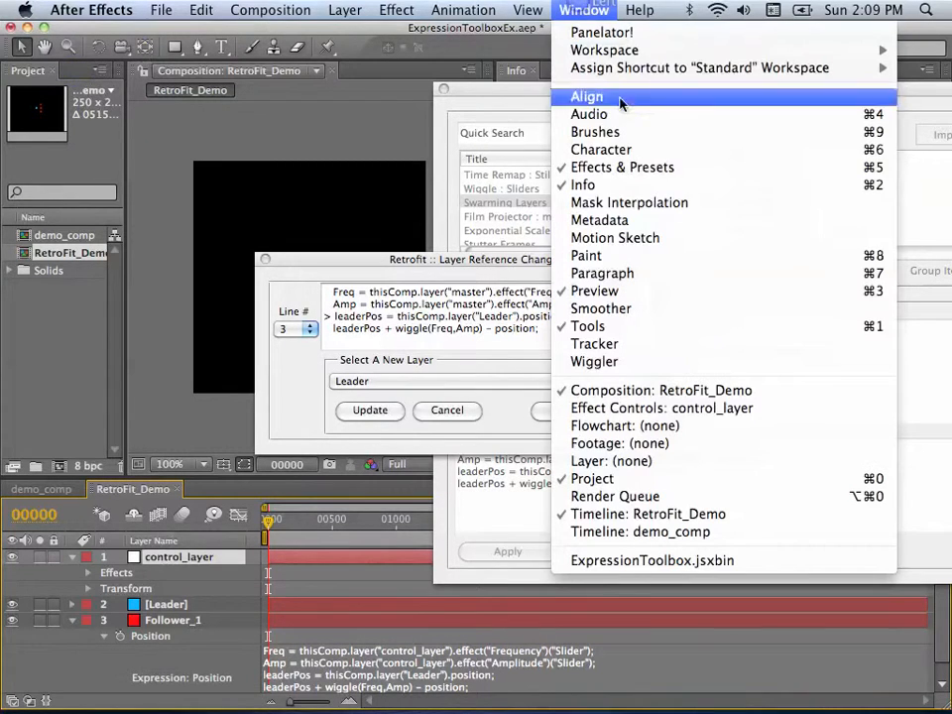
pyautogui.click(684, 407)
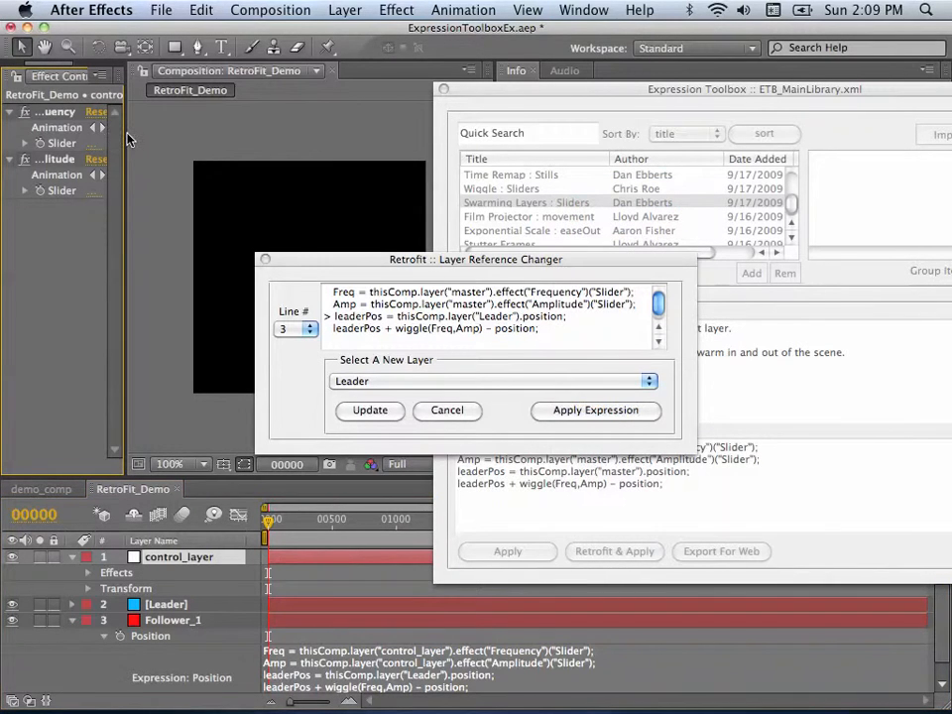
pyautogui.moveTo(124, 135); pyautogui.dragTo(298, 155)
pyautogui.click(193, 557)
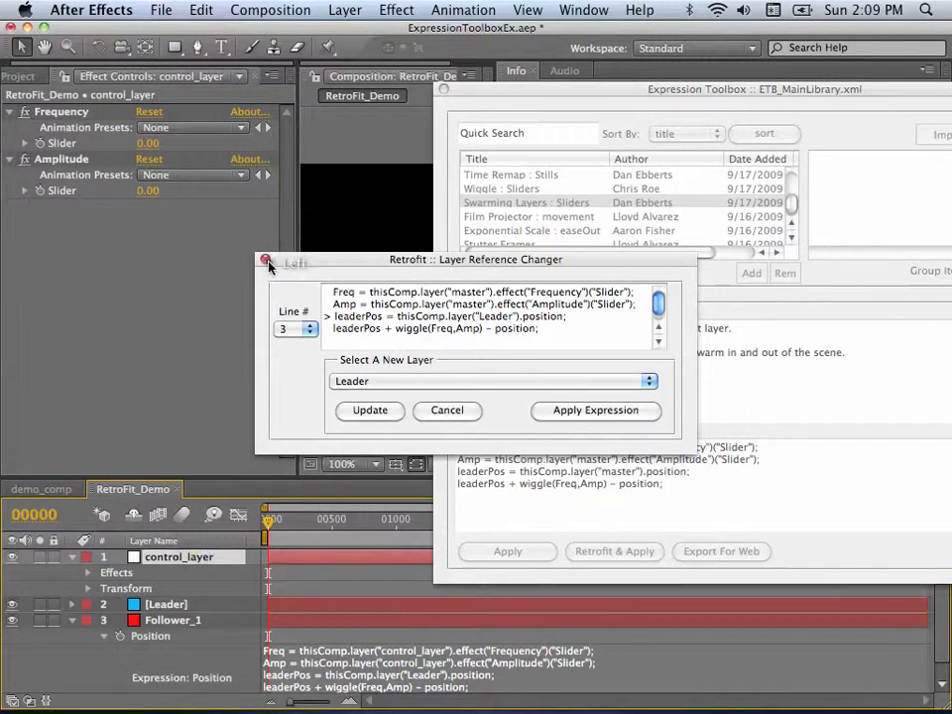
pyautogui.click(266, 261)
# Step: Compare the library's Swarming Layers code with the layer references in the expression applied to Follower_1's Position
pyautogui.click(77, 117)
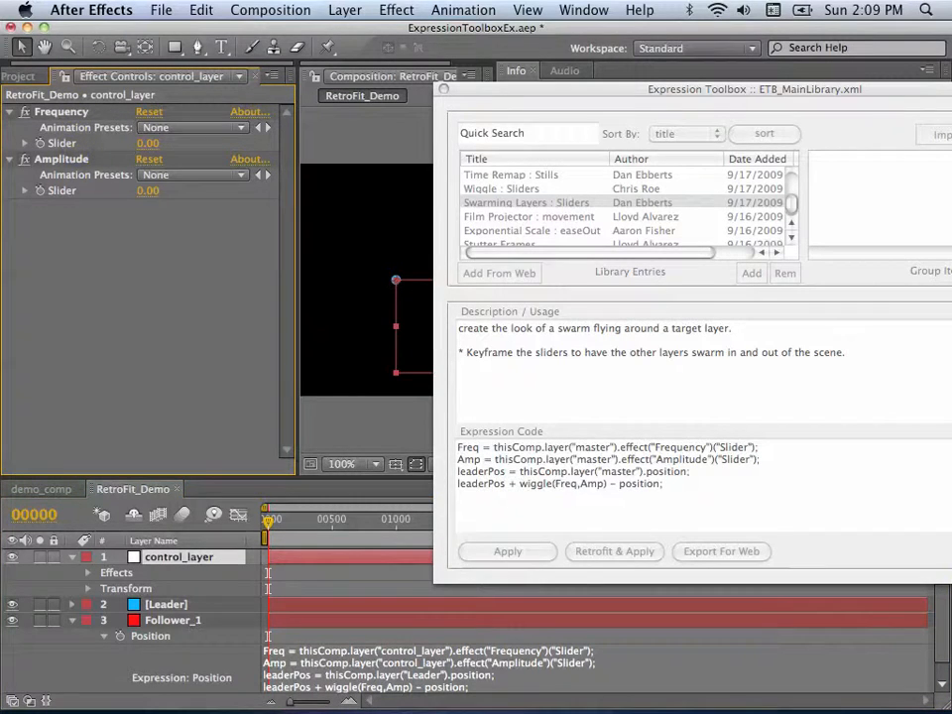
pyautogui.click(773, 441)
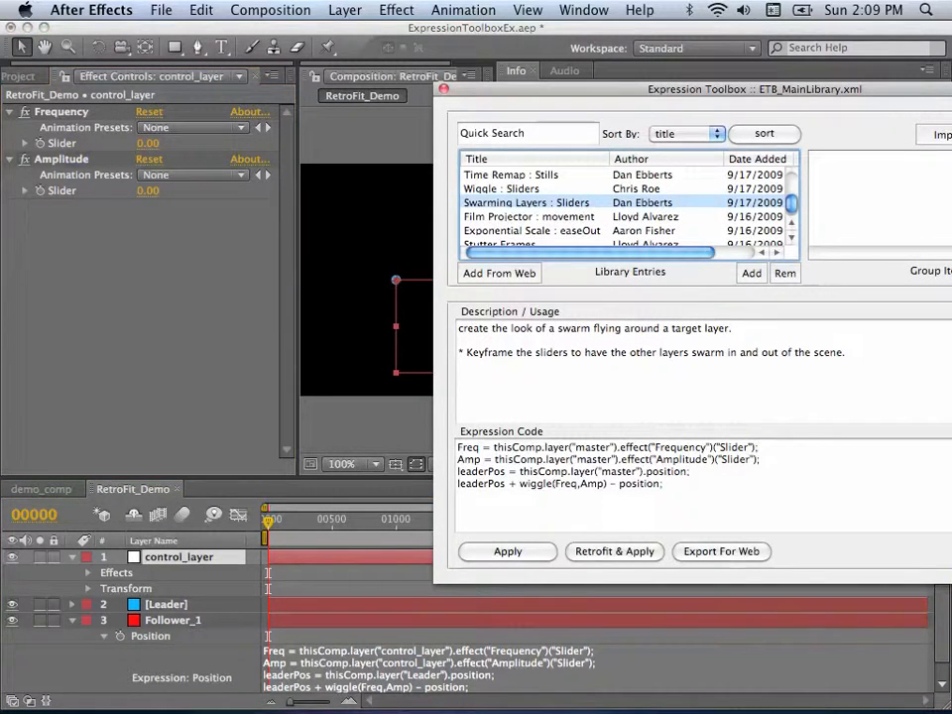
pyautogui.click(678, 446)
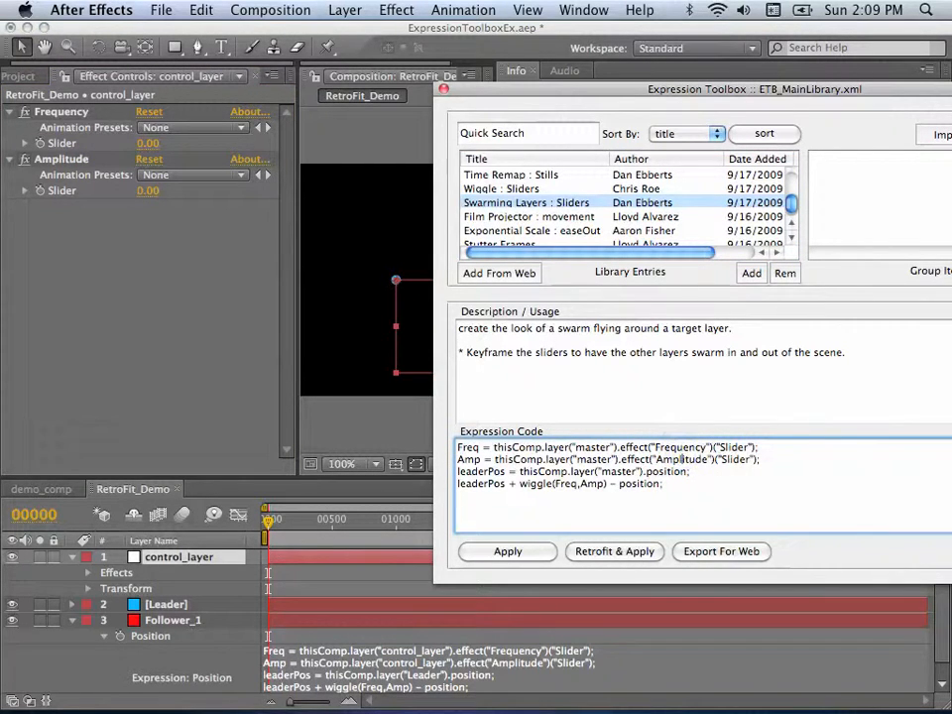
pyautogui.moveTo(481, 95); pyautogui.dragTo(684, 137)
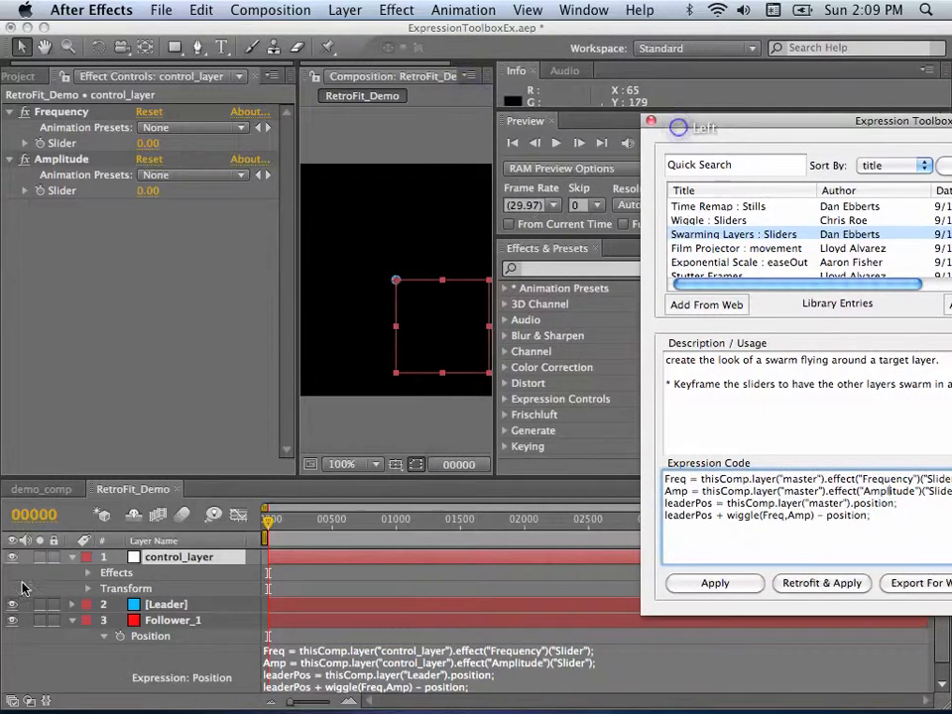
pyautogui.click(340, 672)
pyautogui.click(510, 676)
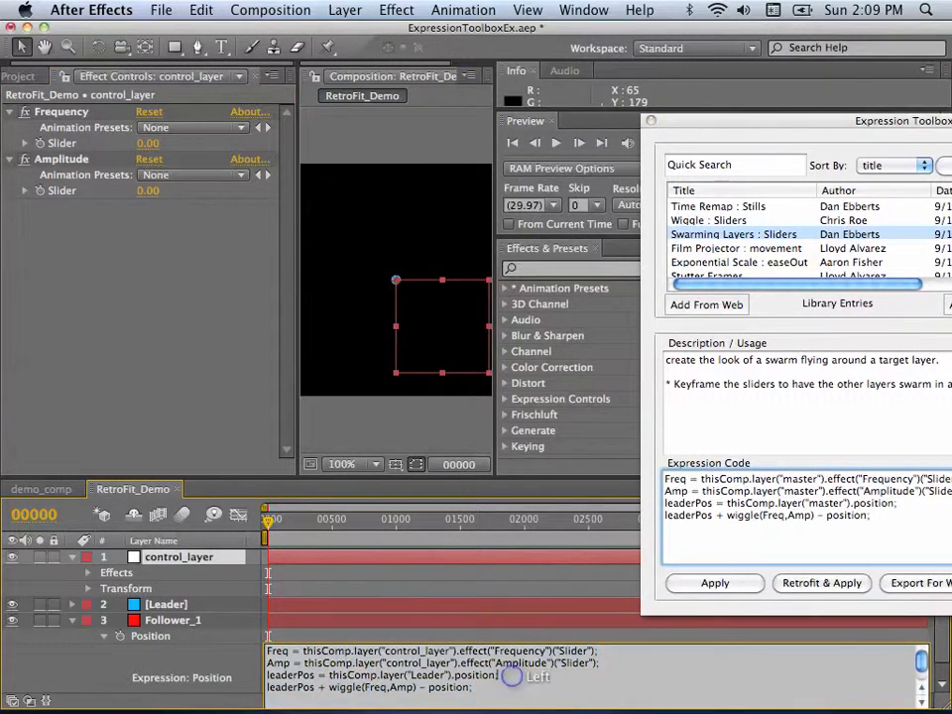
pyautogui.doubleClick(428, 675)
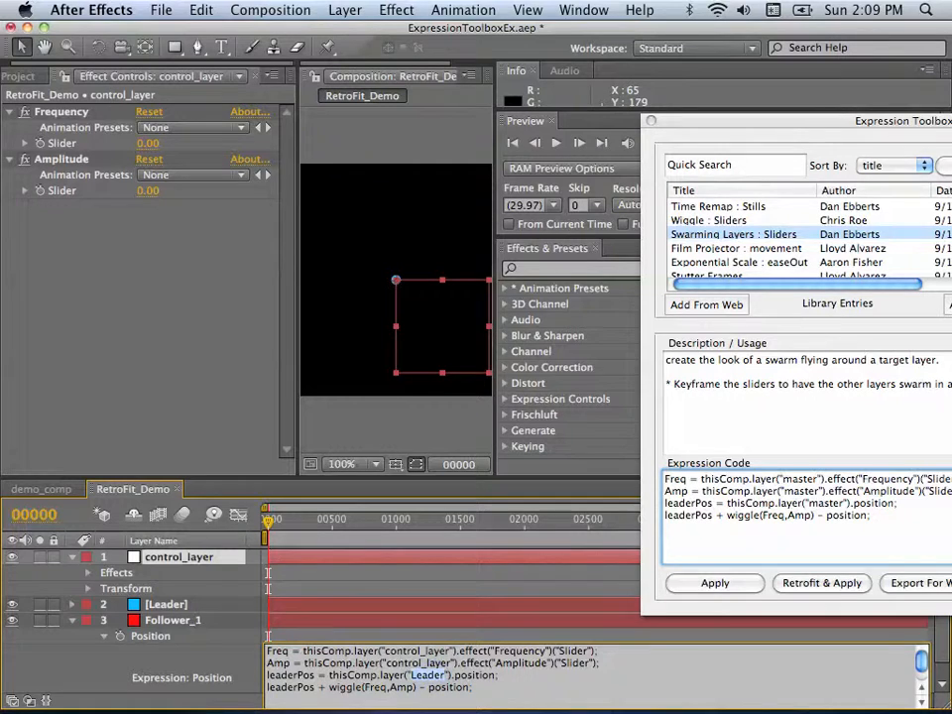
pyautogui.click(533, 654)
# Step: Set the Frequency slider to 1 and the Amplitude slider to 46 on control_layer
pyautogui.click(224, 564)
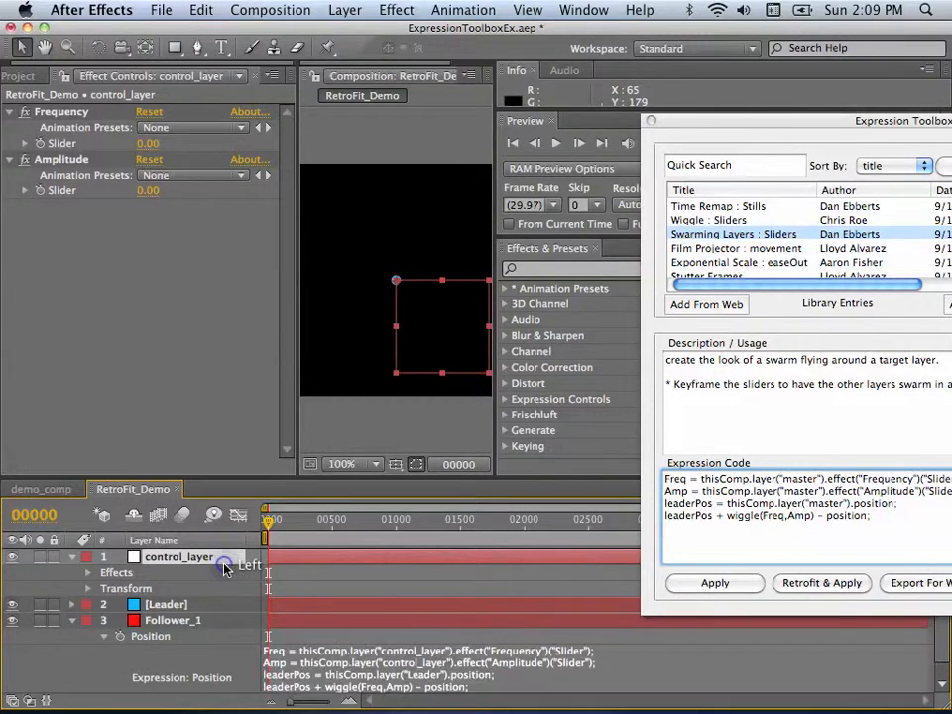
pyautogui.click(149, 142)
pyautogui.write('1')
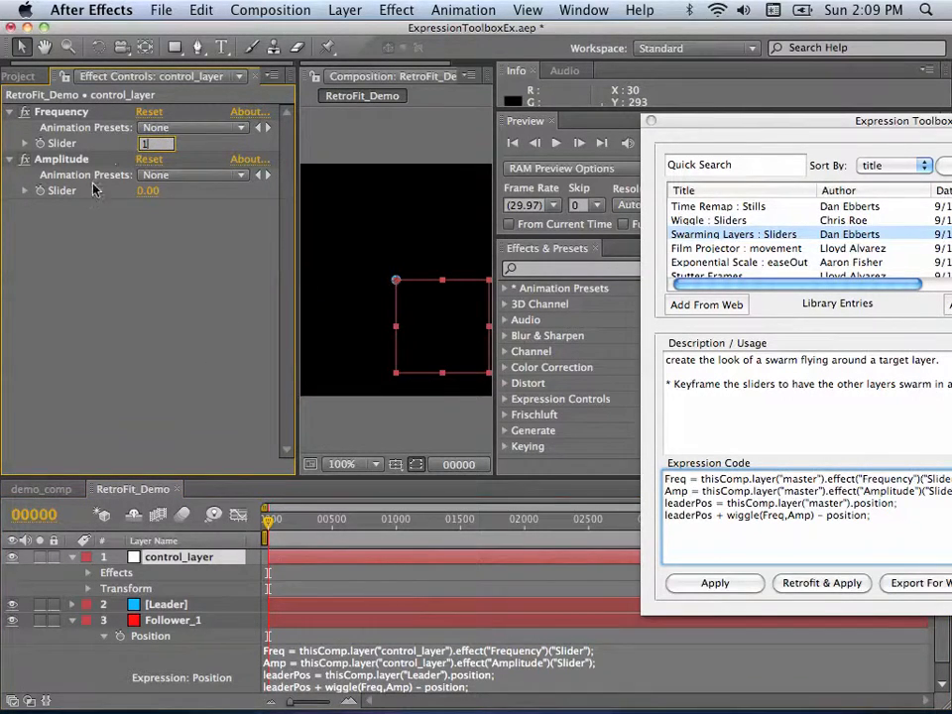
pyautogui.click(149, 191)
pyautogui.moveTo(164, 193); pyautogui.dragTo(205, 207)
# Step: Collapse Follower_1's properties and run a RAM preview of its motion around the Leader layer
pyautogui.click(72, 619)
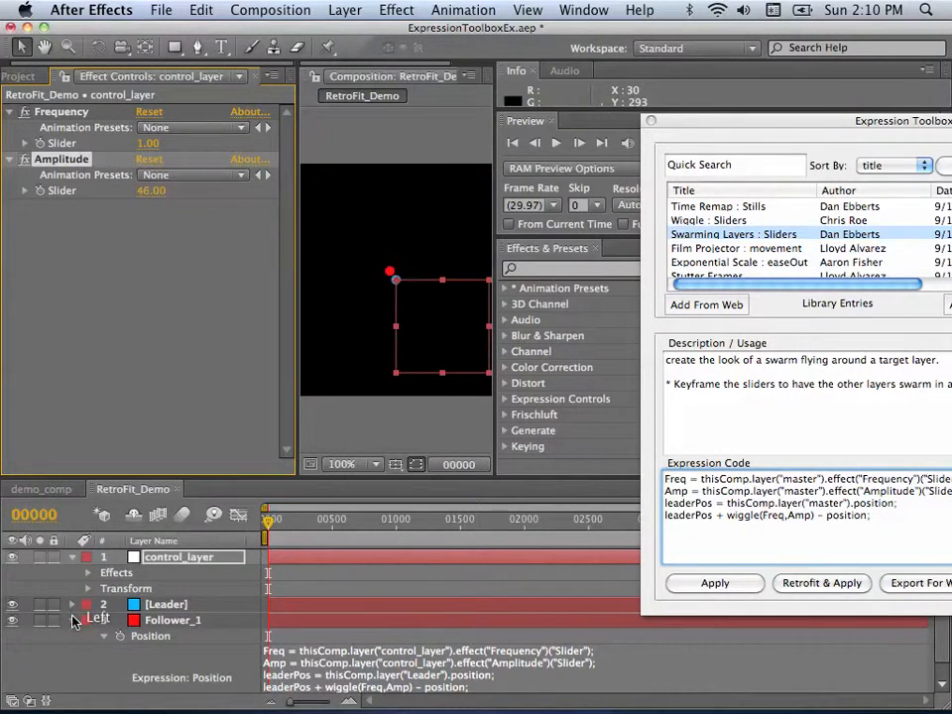
pyautogui.click(78, 552)
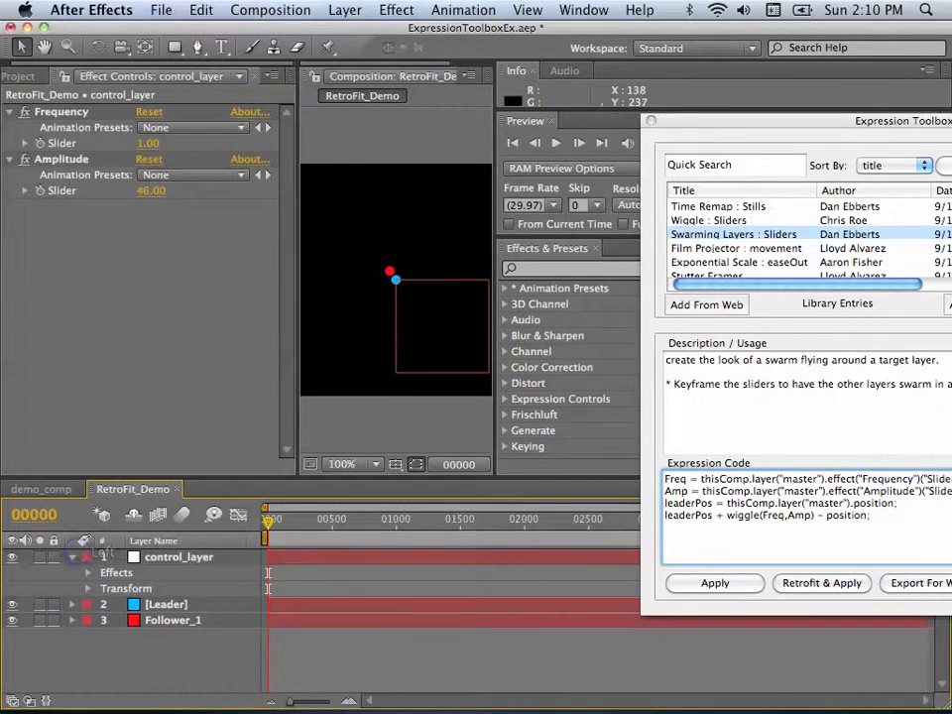
pyautogui.moveTo(687, 121); pyautogui.dragTo(731, 149)
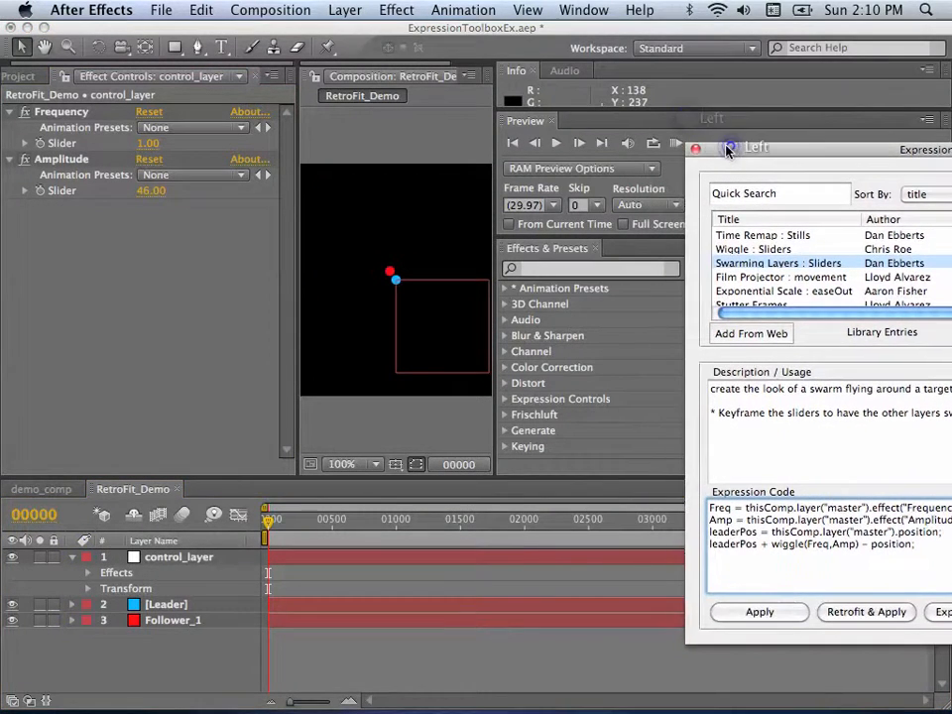
pyautogui.click(676, 144)
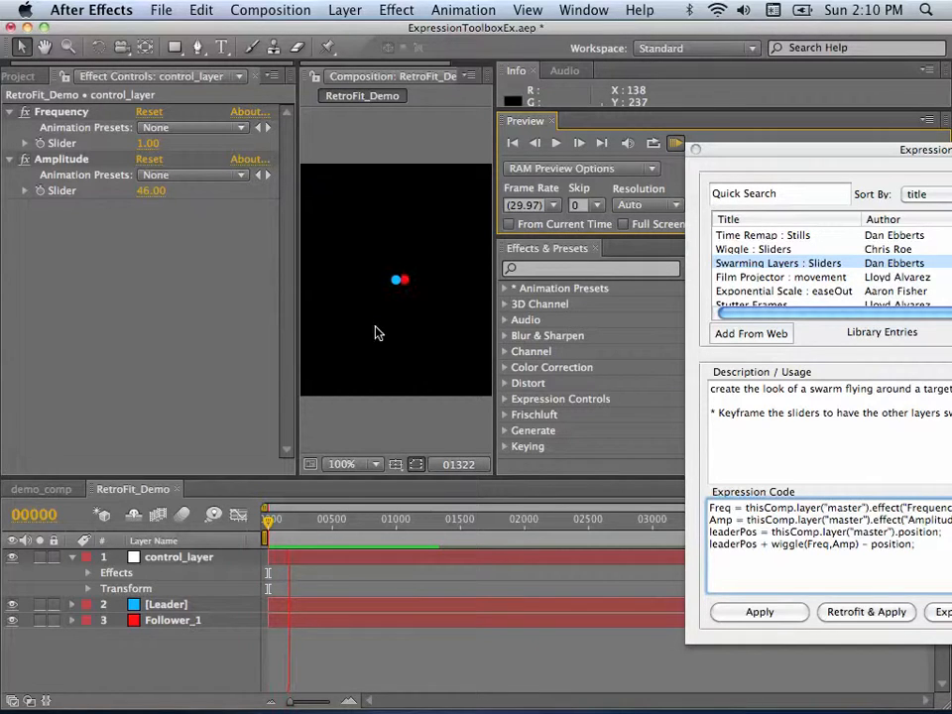
pyautogui.click(677, 145)
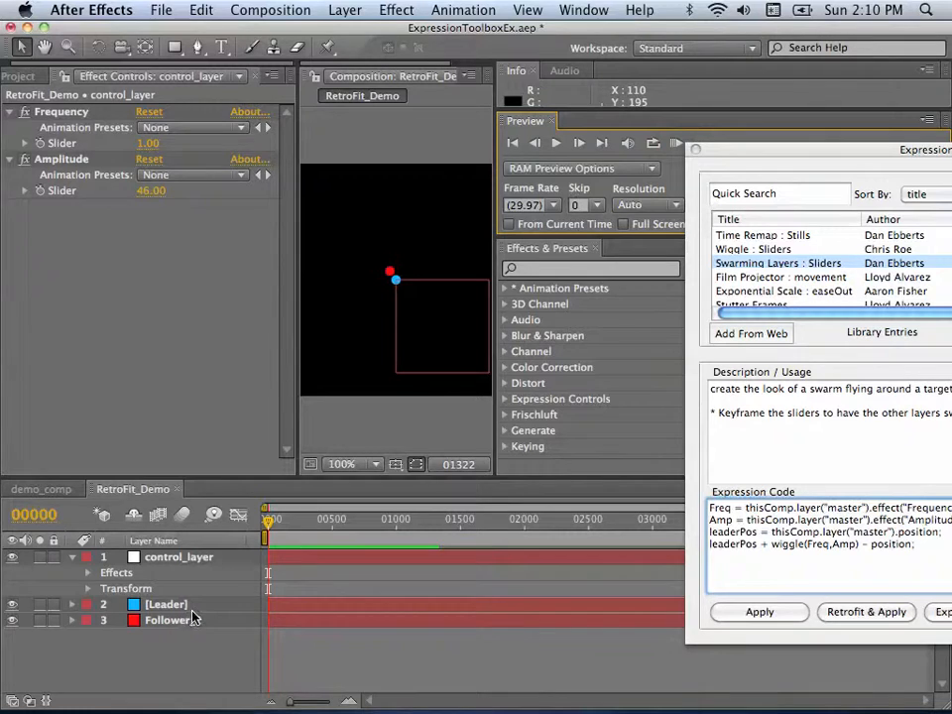
# Step: Duplicate the Follower_1 layer to add three more followers to the composition
pyautogui.click(249, 623)
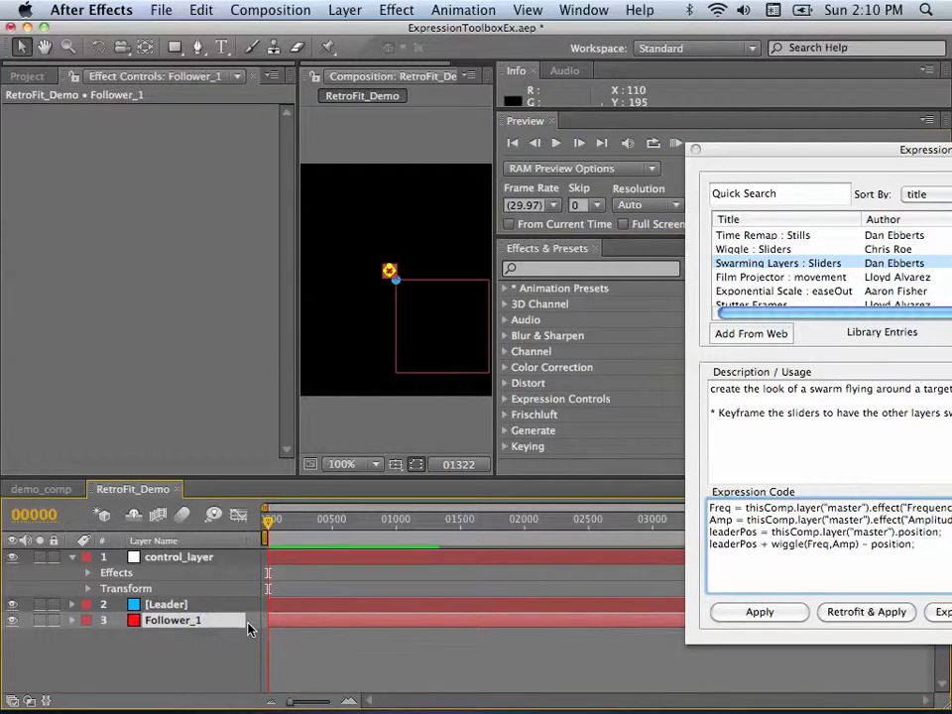
pyautogui.press('super+d')
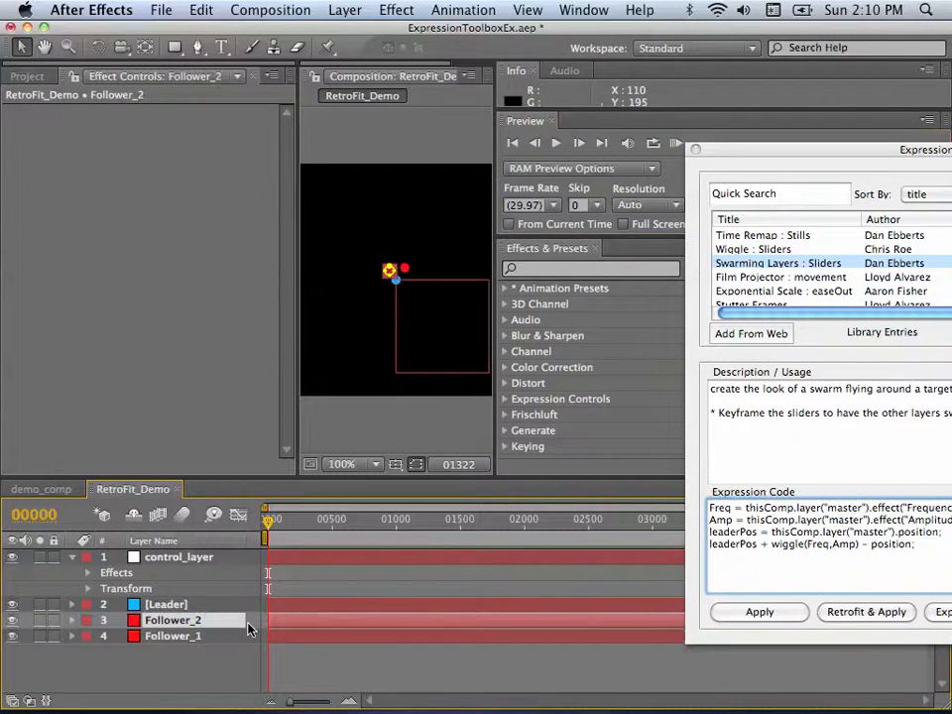
pyautogui.press('super+d')
pyautogui.press('super+d')
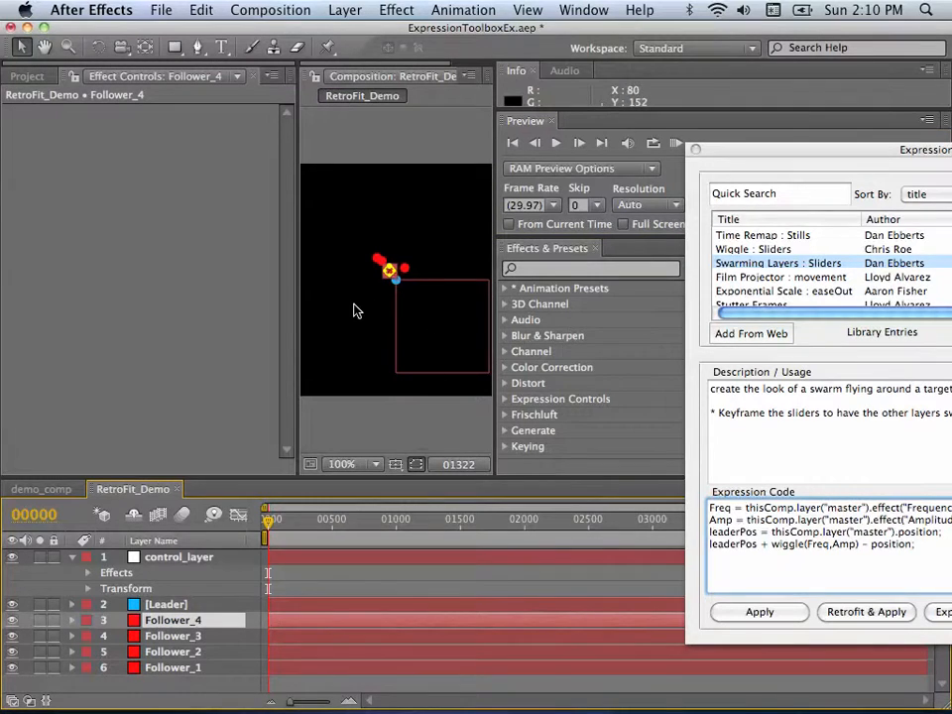
# Step: Run a RAM preview of all the followers swarming around the Leader, and select the Leader layer
pyautogui.click(413, 123)
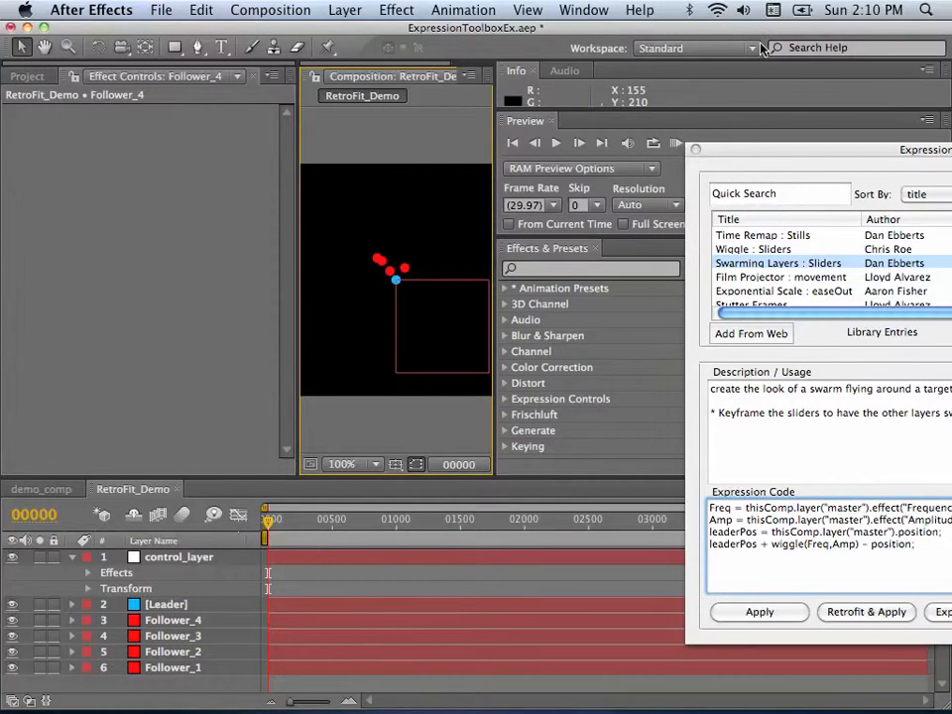
pyautogui.click(676, 145)
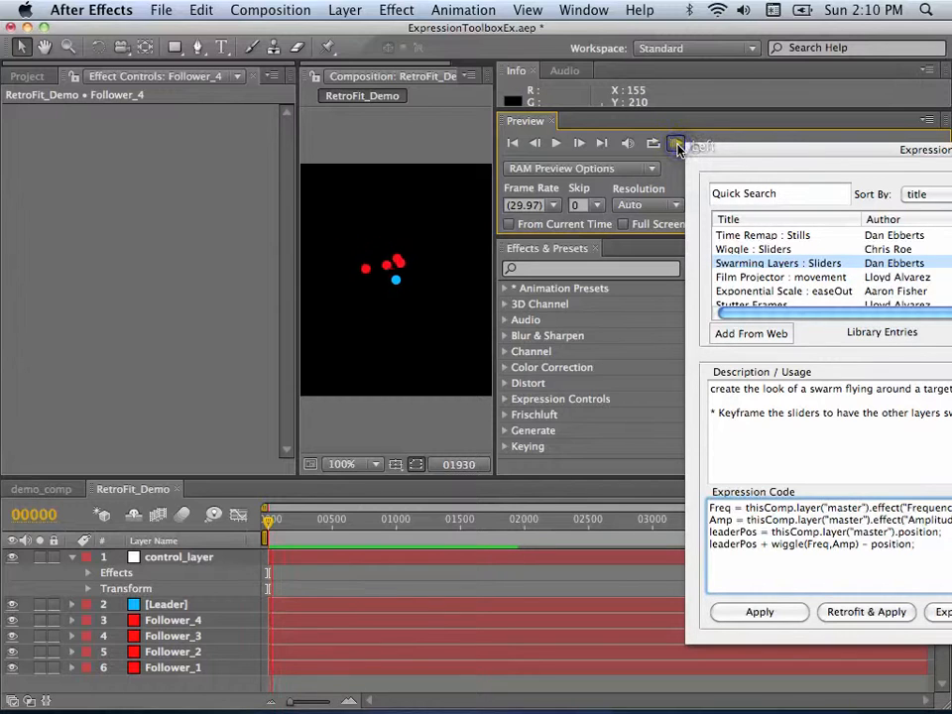
pyautogui.click(676, 145)
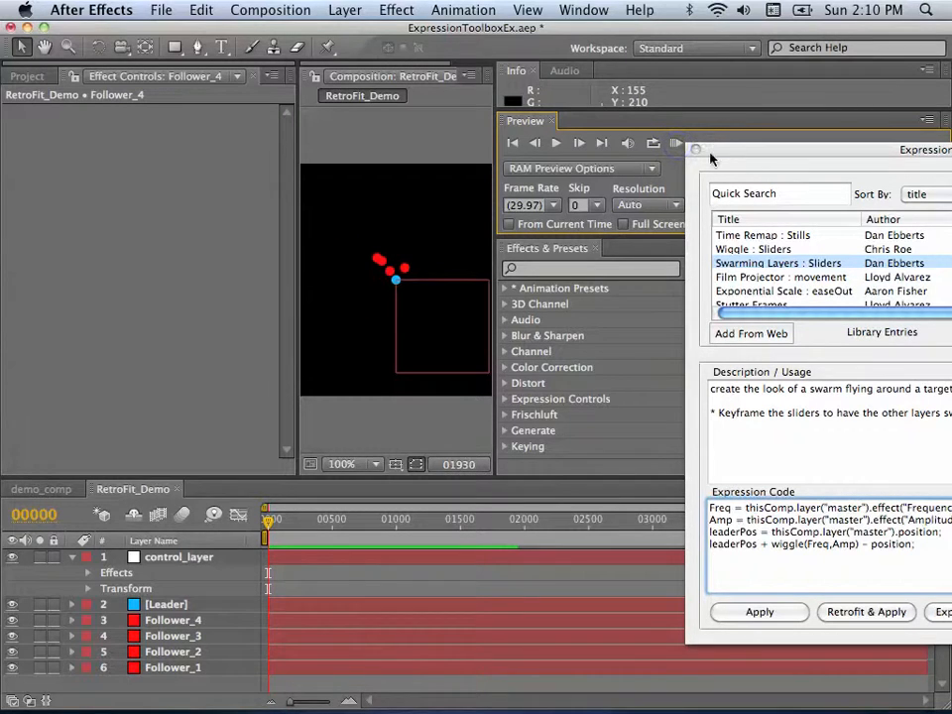
pyautogui.click(192, 605)
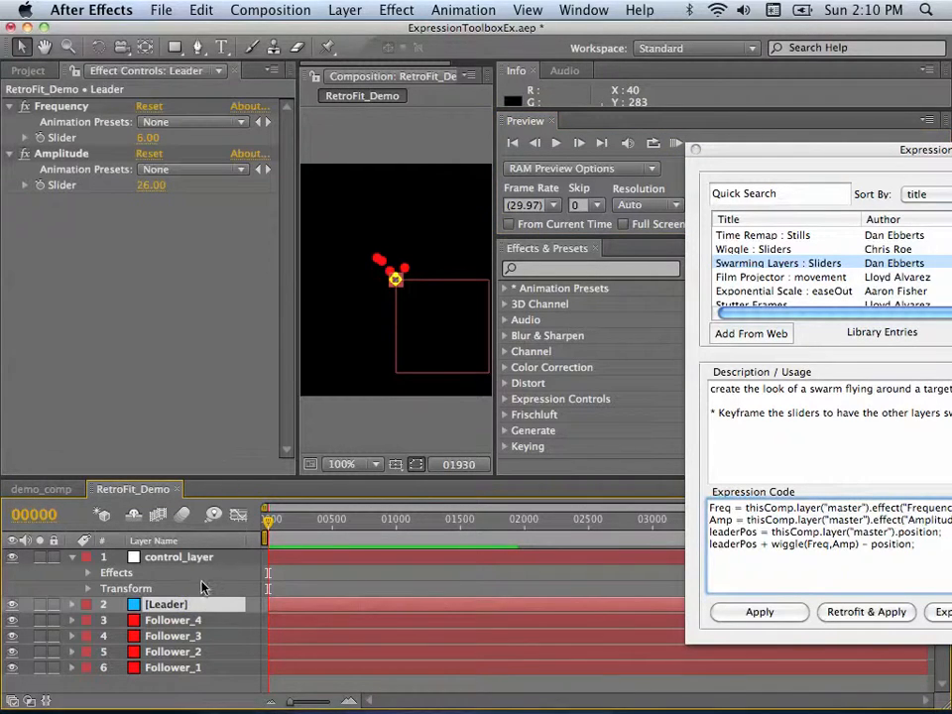
# Step: Delete the Frequency and Amplitude slider effects from the Leader layer
pyautogui.click(81, 109)
pyautogui.click(71, 155)
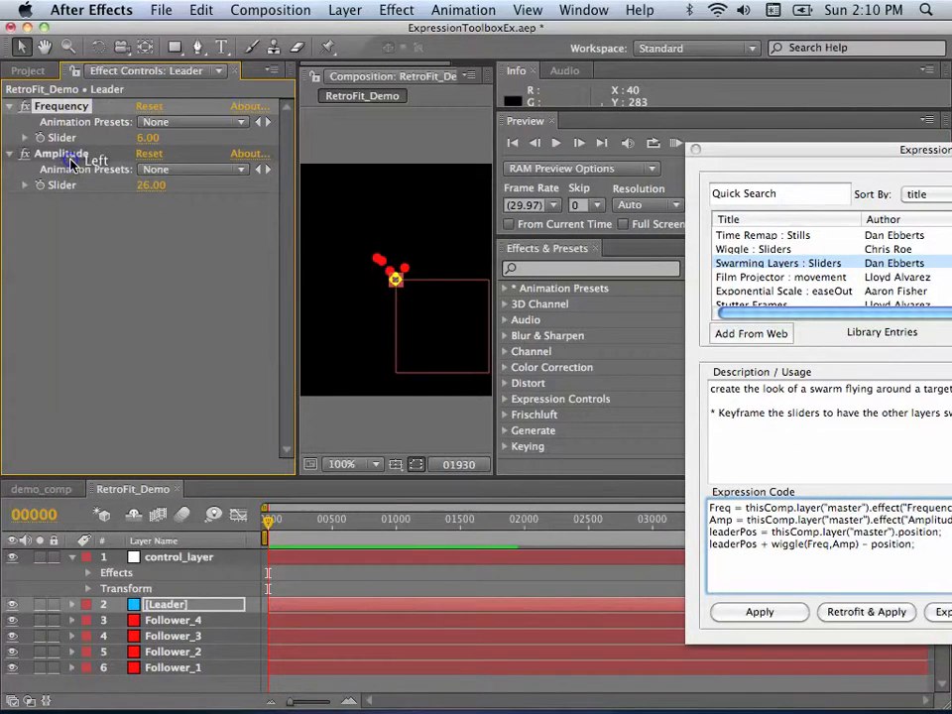
pyautogui.press('Delete')
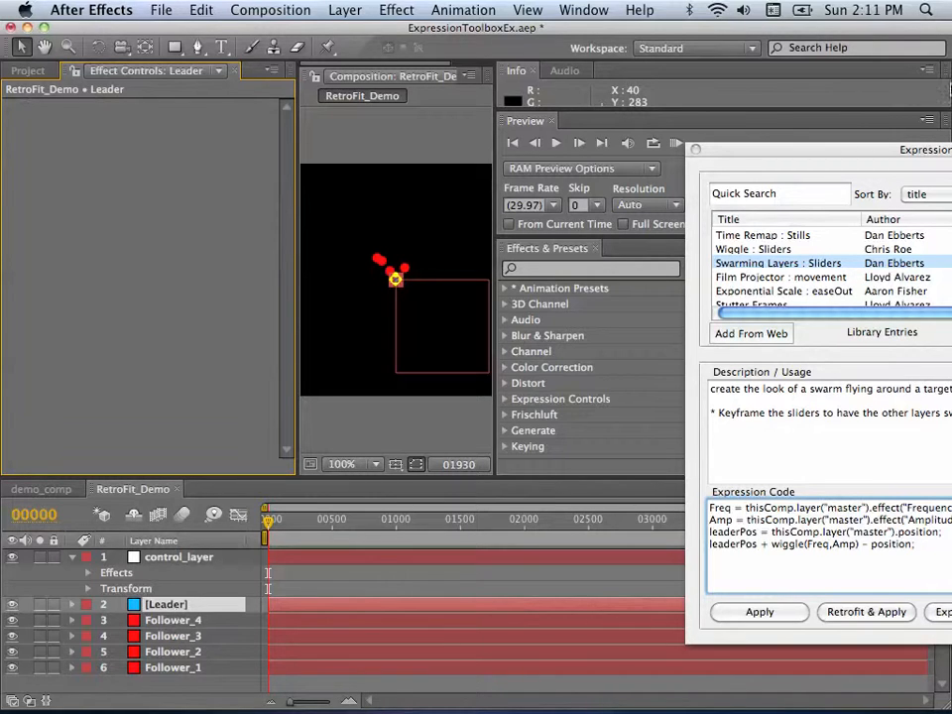
# Step: Search the Expression Toolbox library for "wigg" and load the Wiggle : Sliders entry
pyautogui.moveTo(889, 150); pyautogui.dragTo(707, 79)
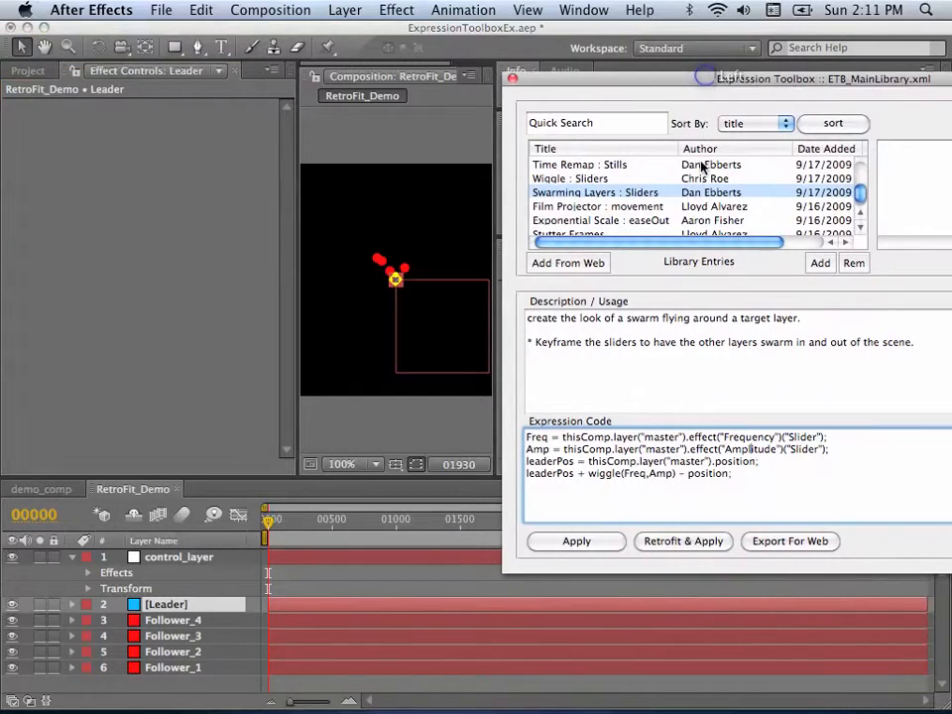
pyautogui.scroll(-3, 699, 168)
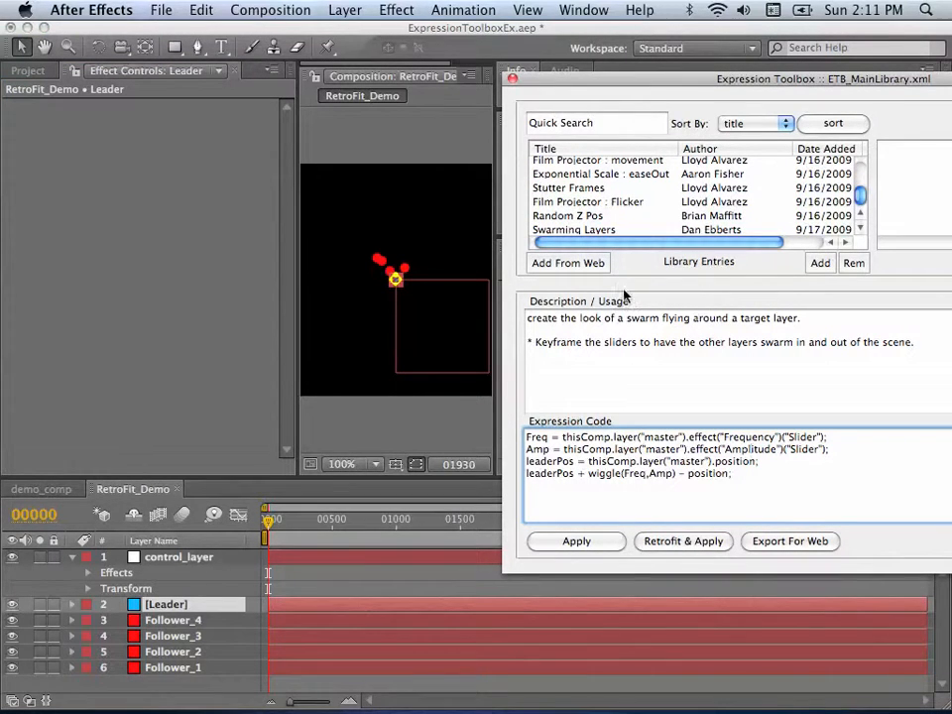
pyautogui.scroll(3, 637, 218)
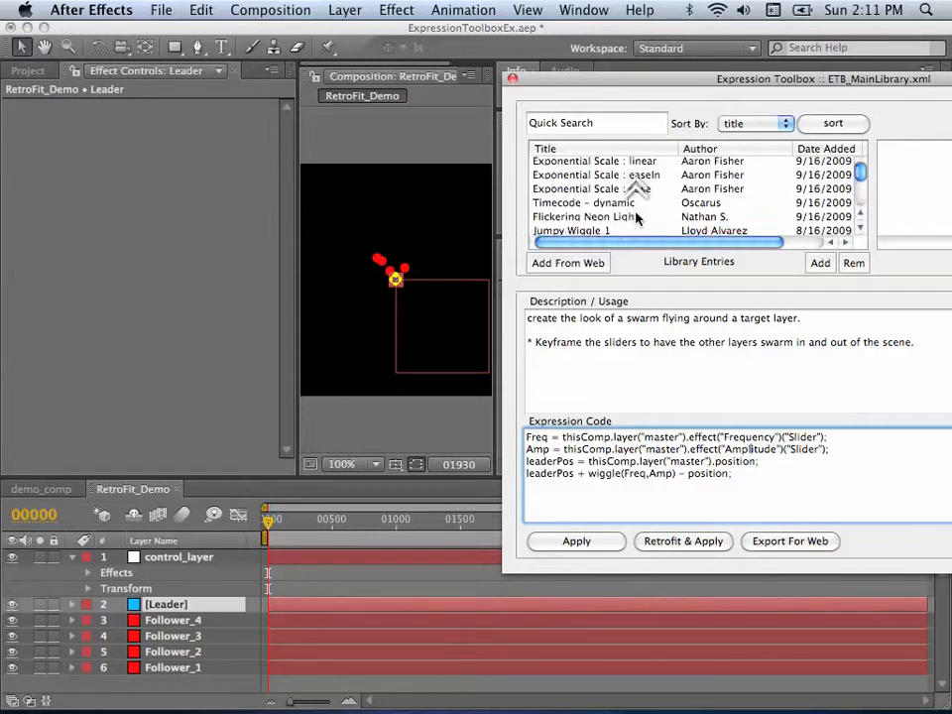
pyautogui.click(626, 122)
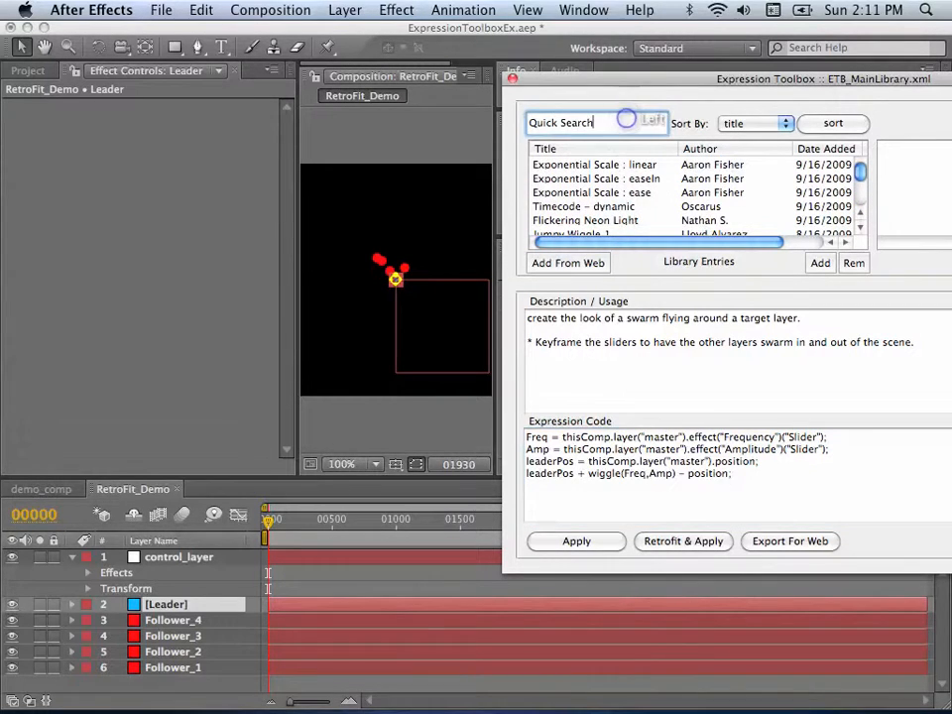
pyautogui.write('wigg')
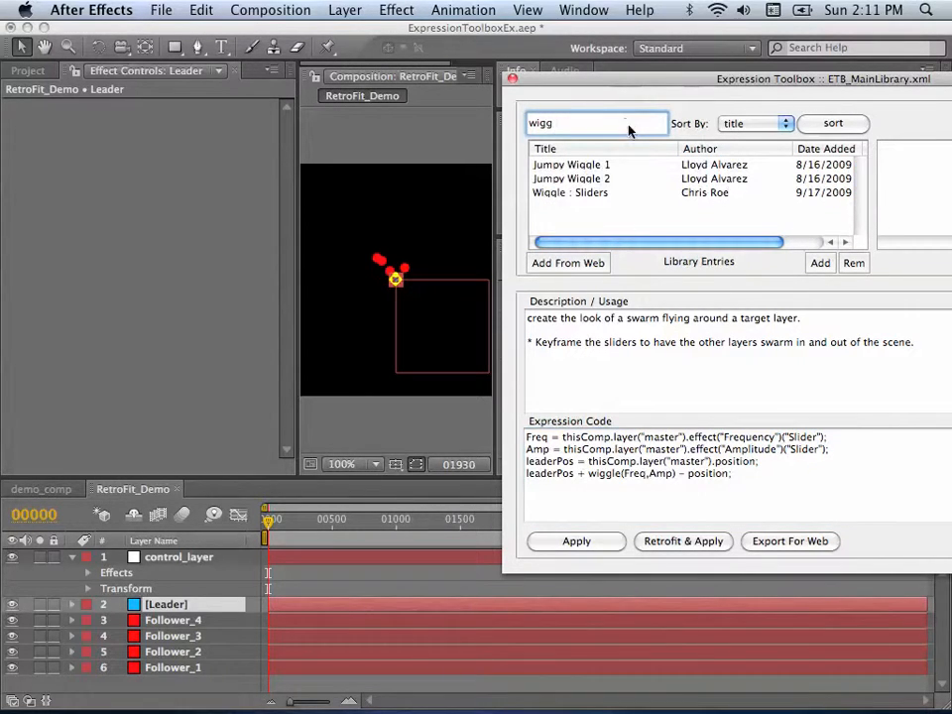
pyautogui.click(657, 193)
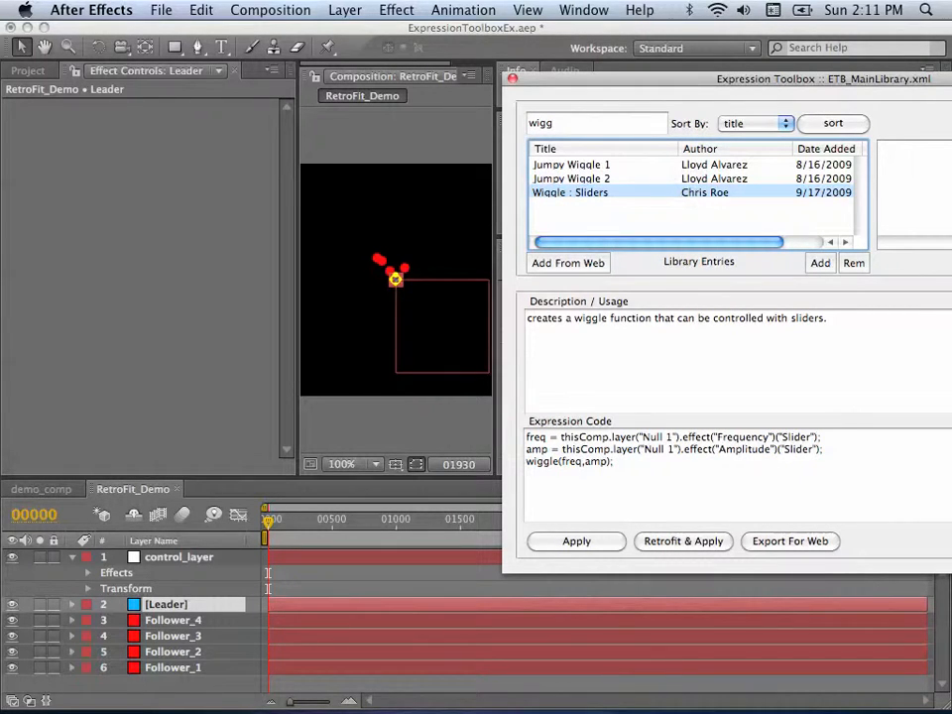
pyautogui.click(829, 450)
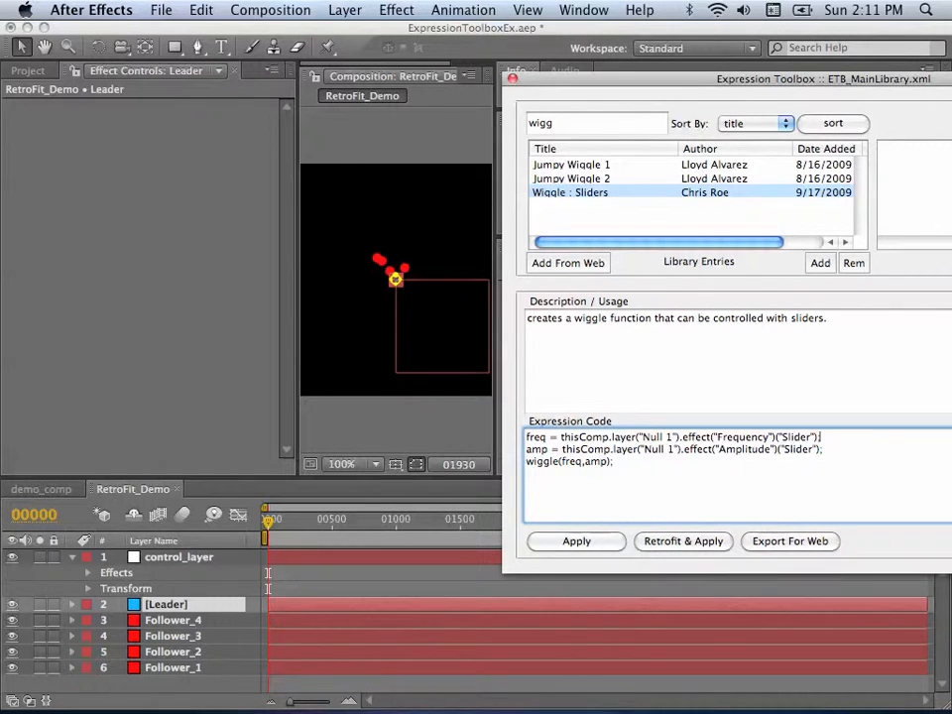
# Step: Retrofit the Wiggle : Sliders expression onto Leader's Position, creating a new reference and adding the slider controls to the Leader layer itself
pyautogui.click(167, 605)
pyautogui.press('p')
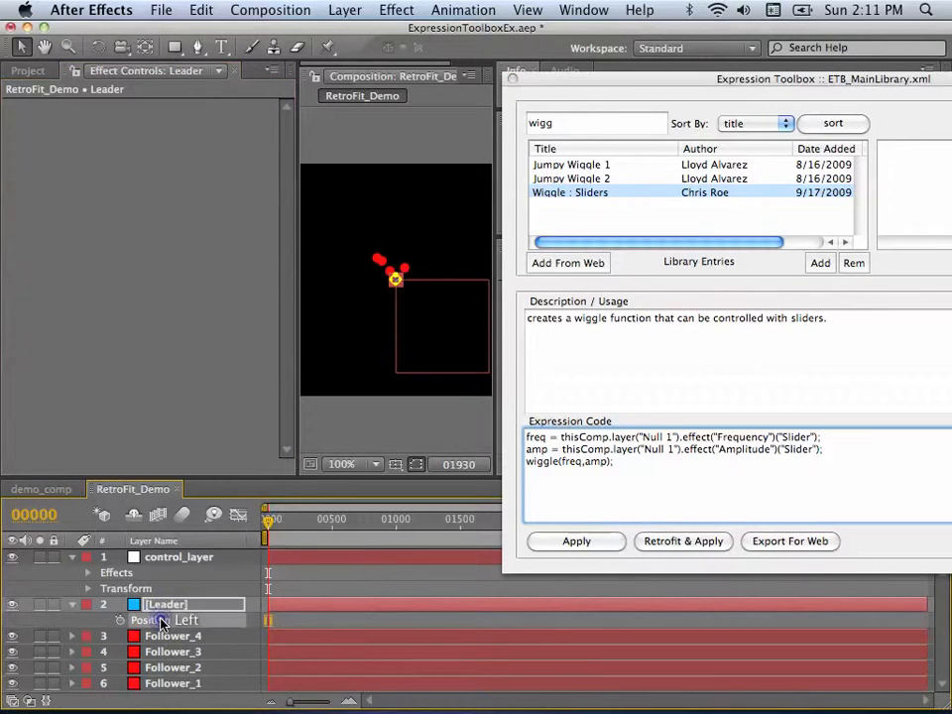
pyautogui.click(576, 543)
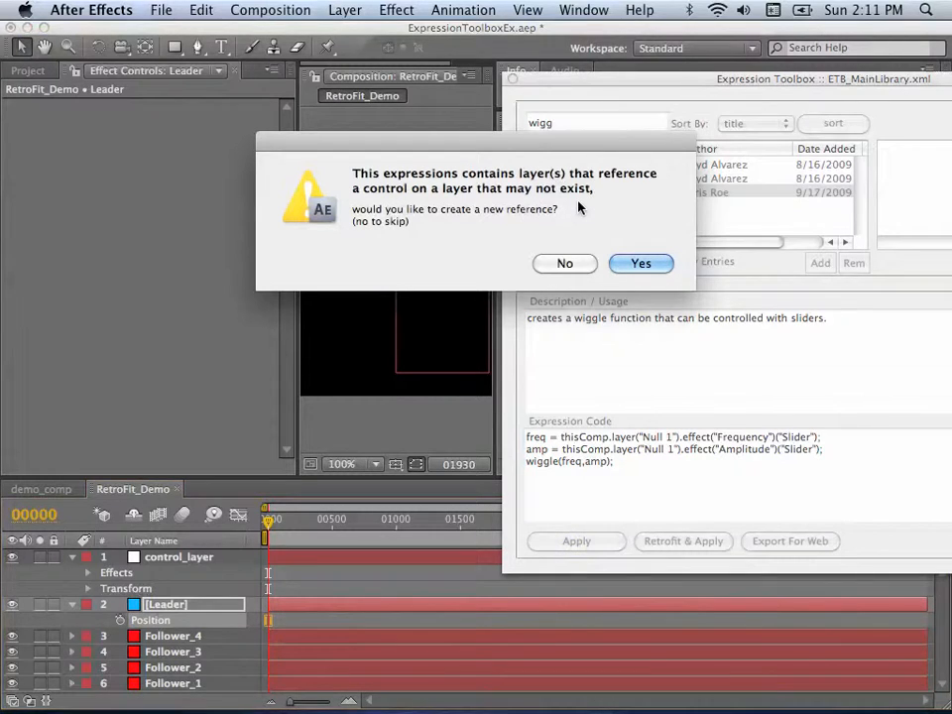
pyautogui.click(639, 264)
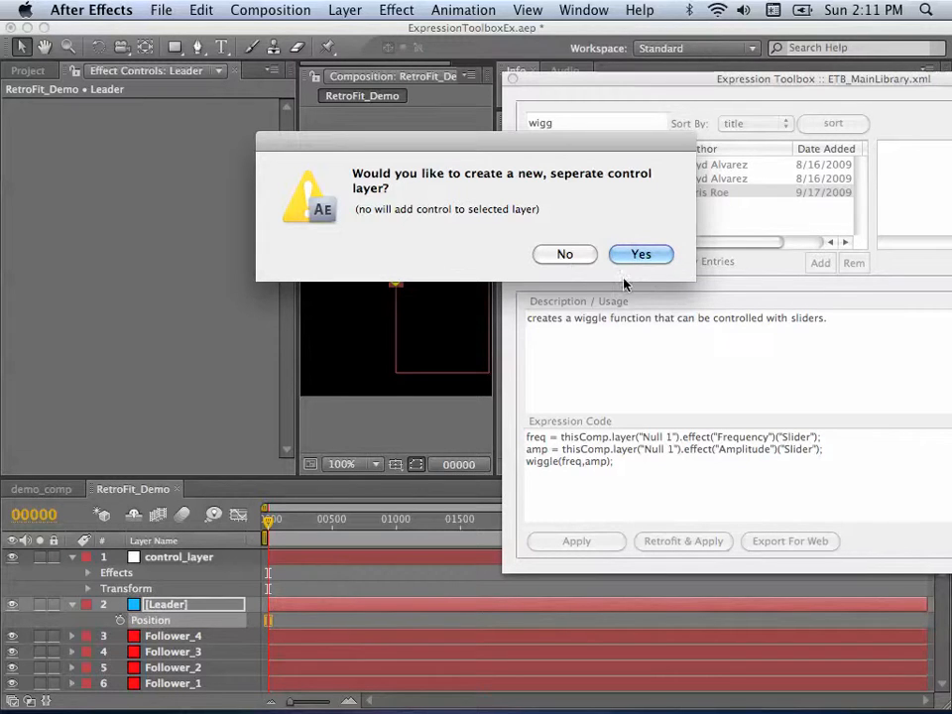
pyautogui.click(557, 255)
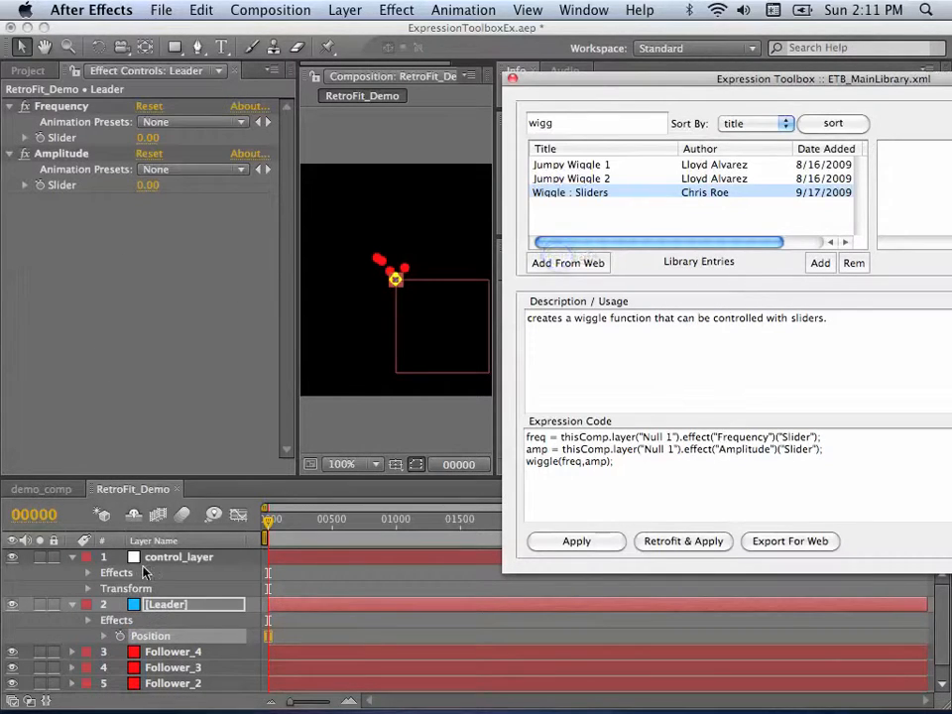
# Step: Reveal Leader's modified properties and enlarge the Position expression field to inspect the layer names in the retrofitted code
pyautogui.click(157, 601)
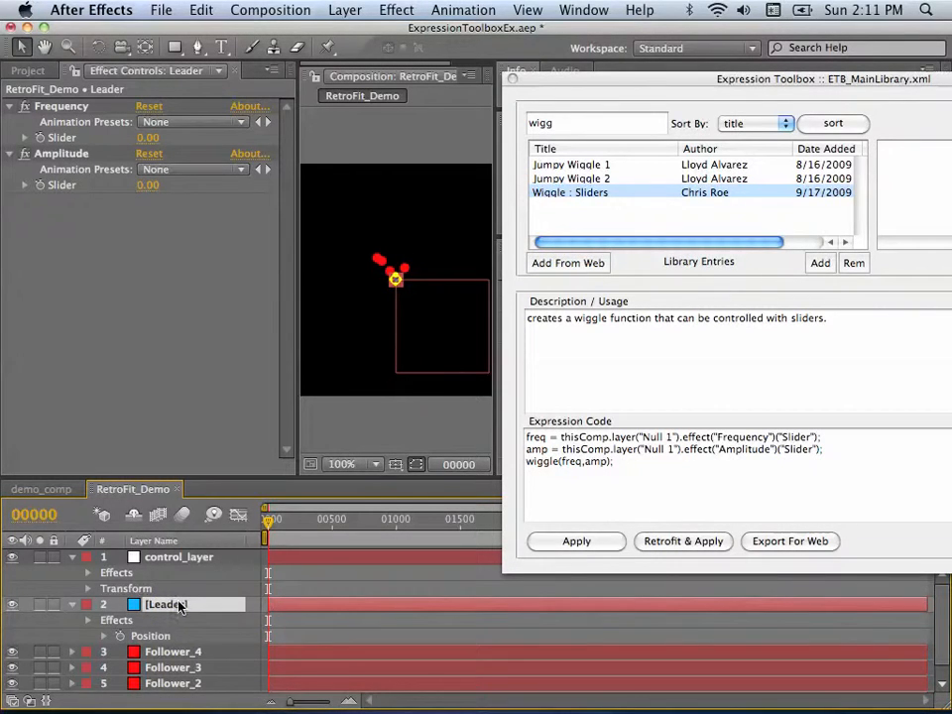
pyautogui.press('u')
pyautogui.press('u')
pyautogui.scroll(-3, 318, 625)
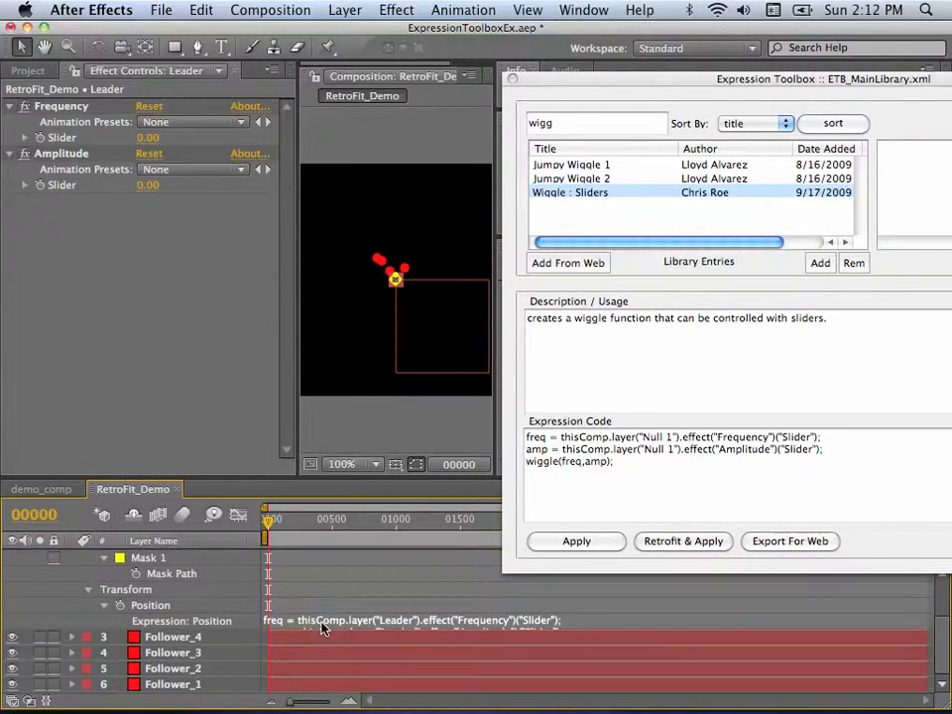
pyautogui.click(322, 623)
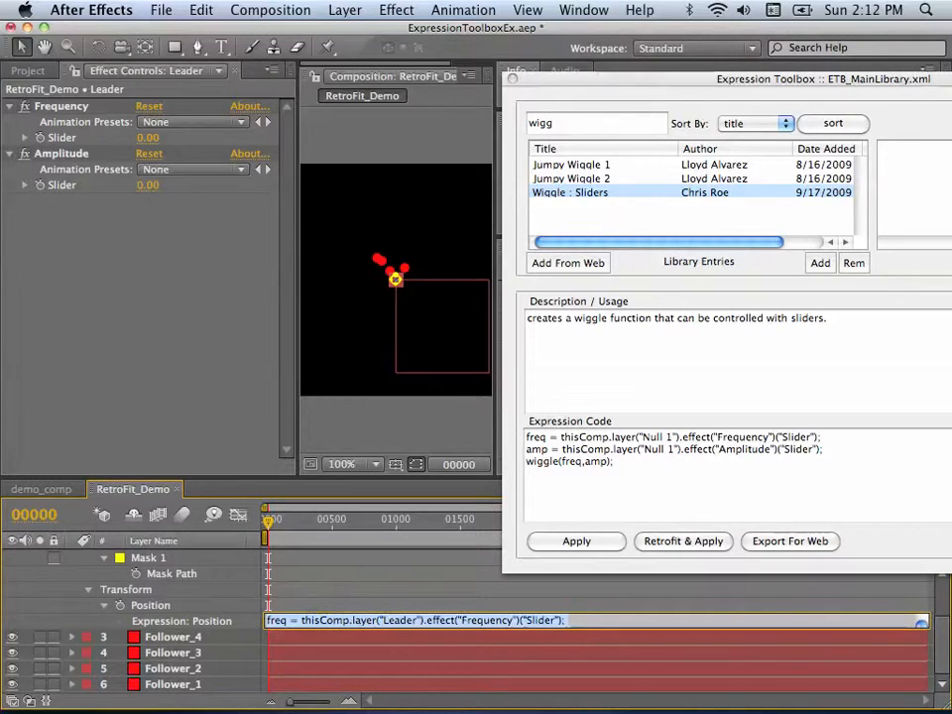
pyautogui.moveTo(792, 628); pyautogui.dragTo(789, 678)
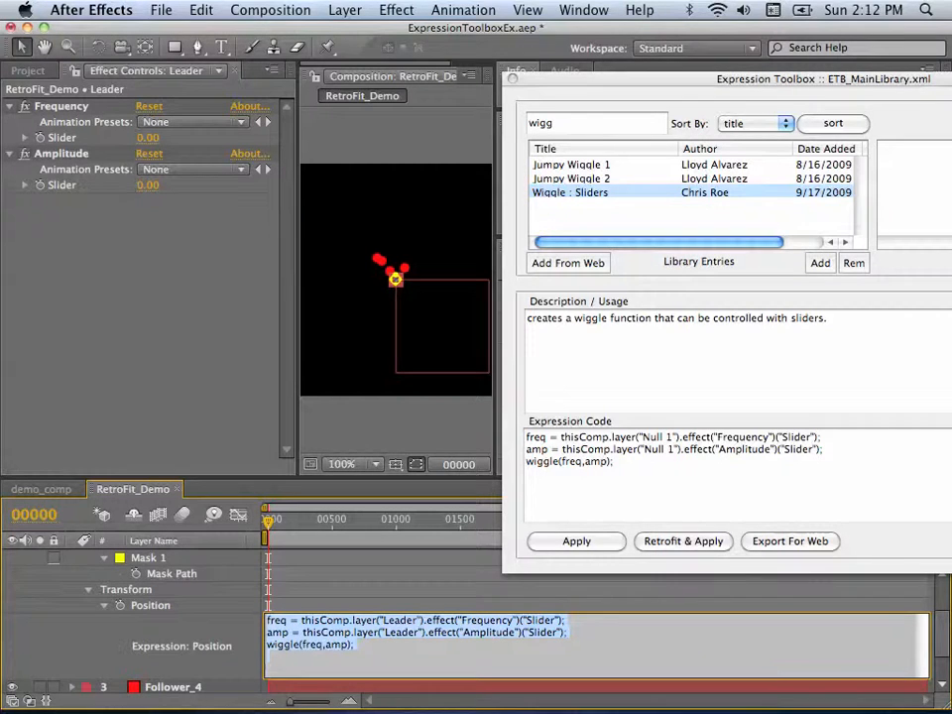
pyautogui.scroll(3, 309, 573)
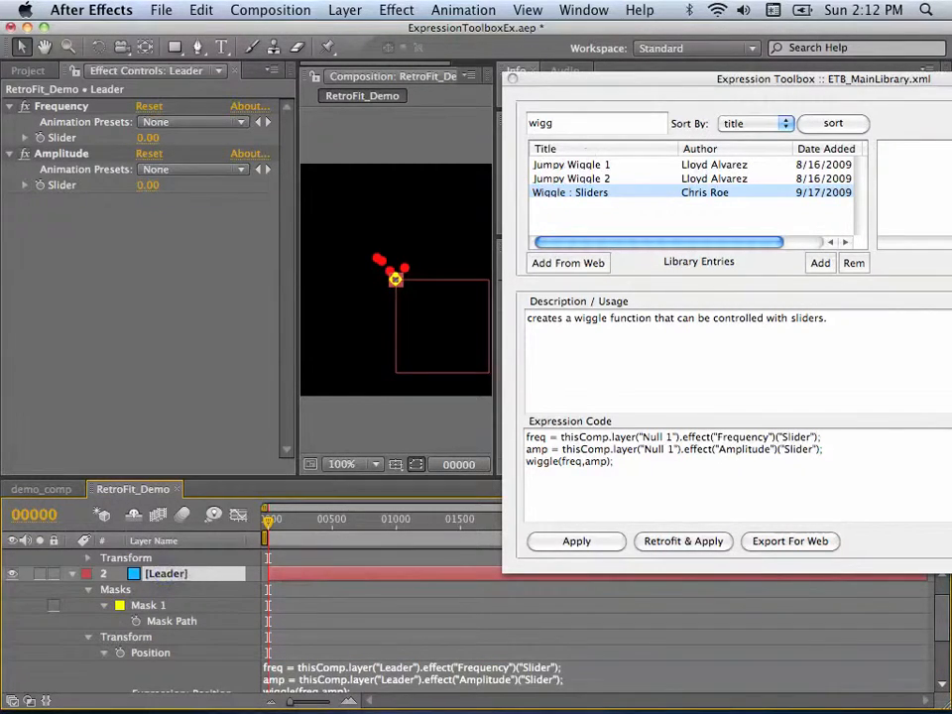
# Step: Set the Leader layer's Frequency slider to 1 and its Amplitude slider to 32
pyautogui.moveTo(591, 85); pyautogui.dragTo(741, 264)
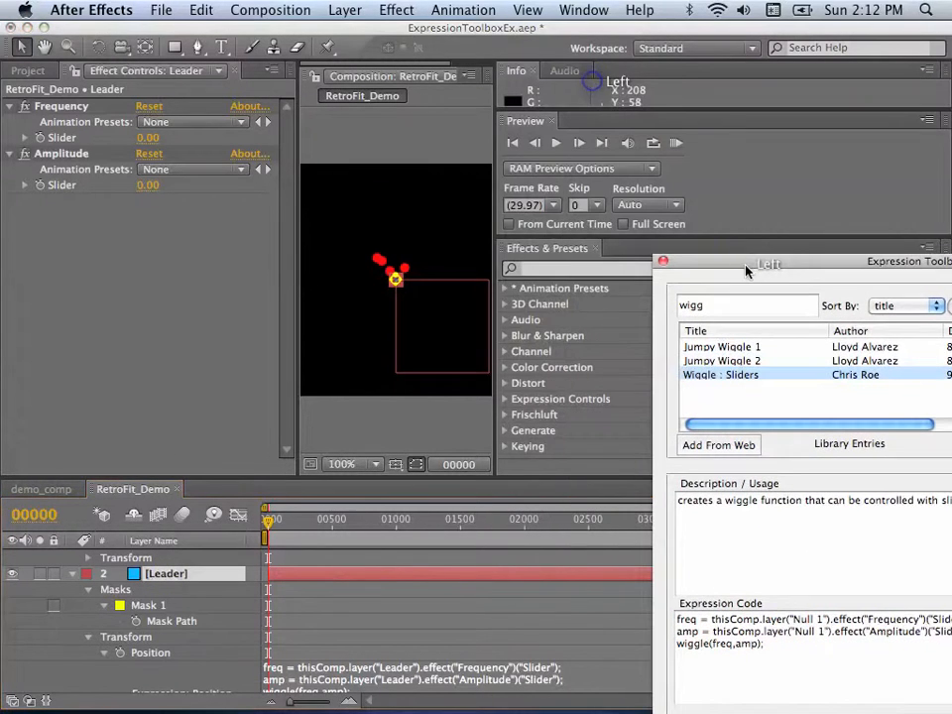
pyautogui.click(149, 138)
pyautogui.write('1')
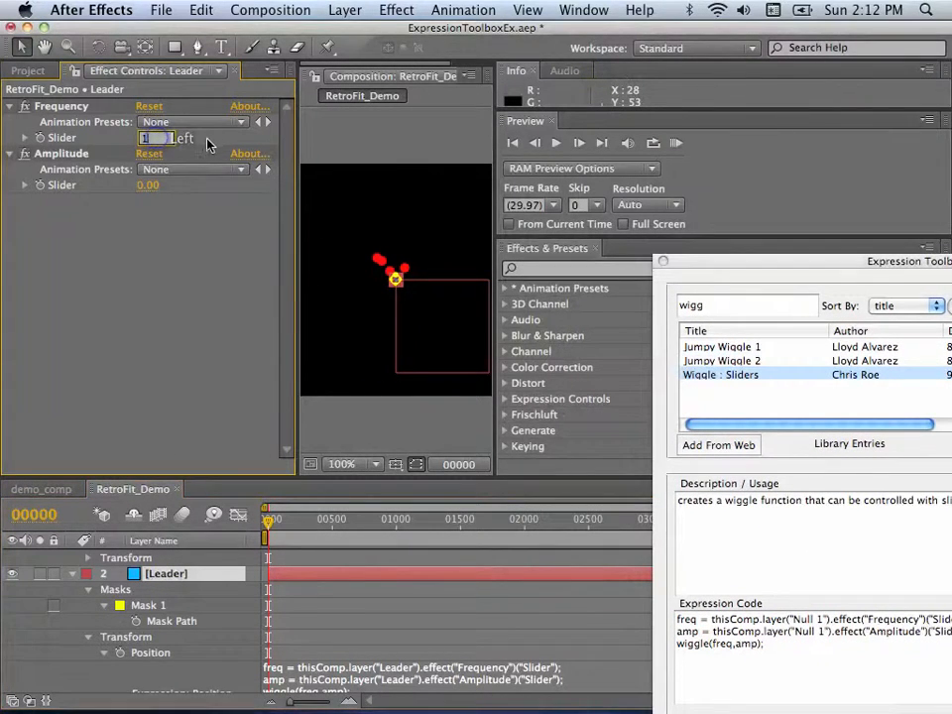
pyautogui.press('Return')
pyautogui.moveTo(149, 185); pyautogui.dragTo(178, 179)
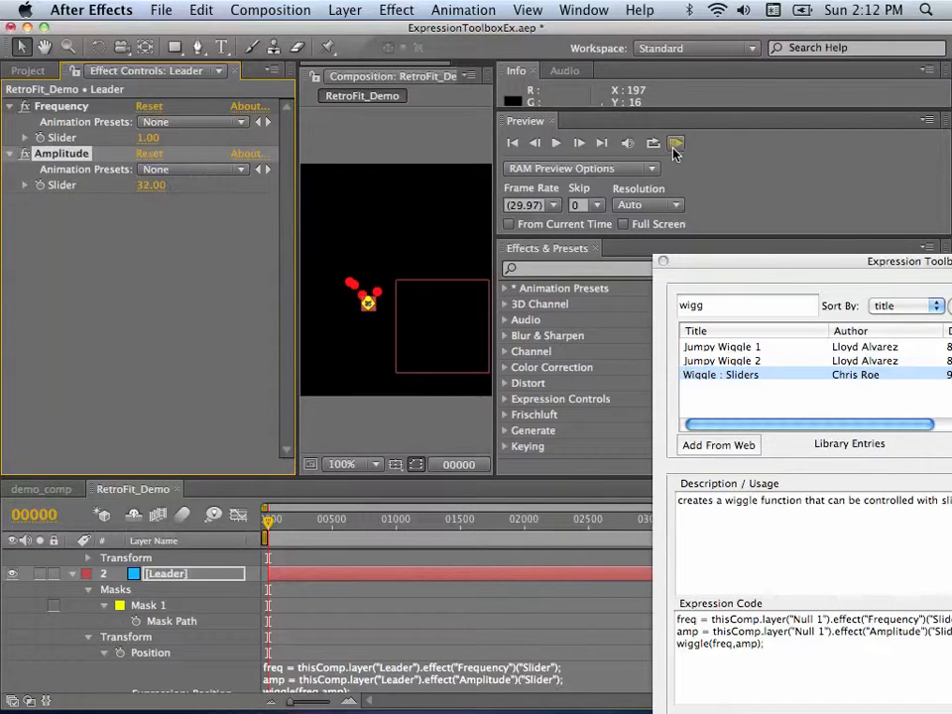
# Step: Run a RAM preview of the Leader wiggling with its followers, stop it, and bring the Expression Toolbox window back over the workspace
pyautogui.click(674, 143)
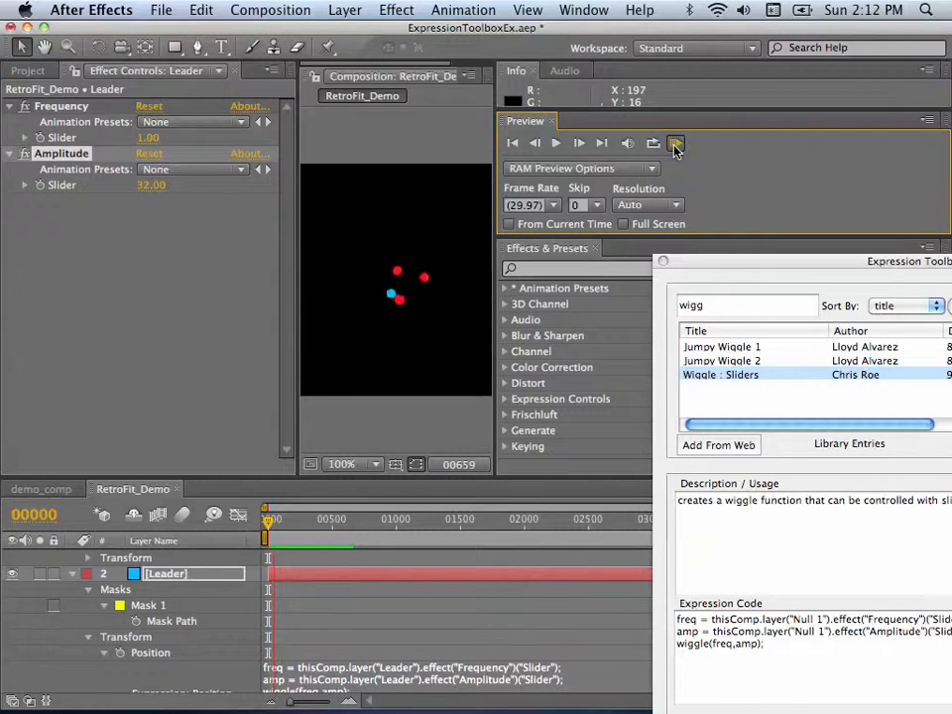
pyautogui.click(675, 145)
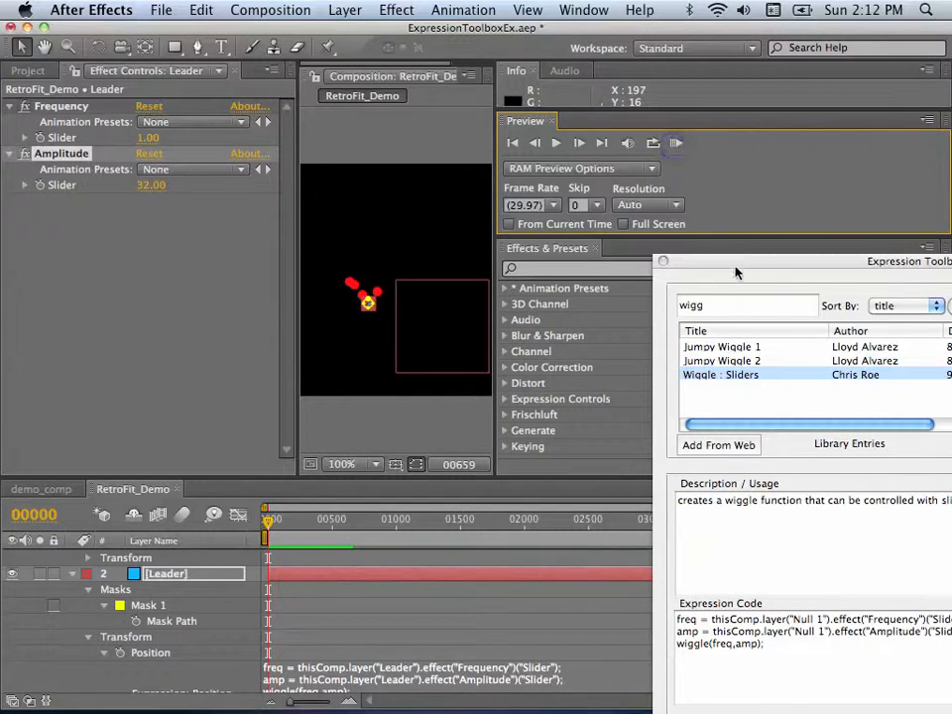
pyautogui.moveTo(742, 264); pyautogui.dragTo(579, 120)
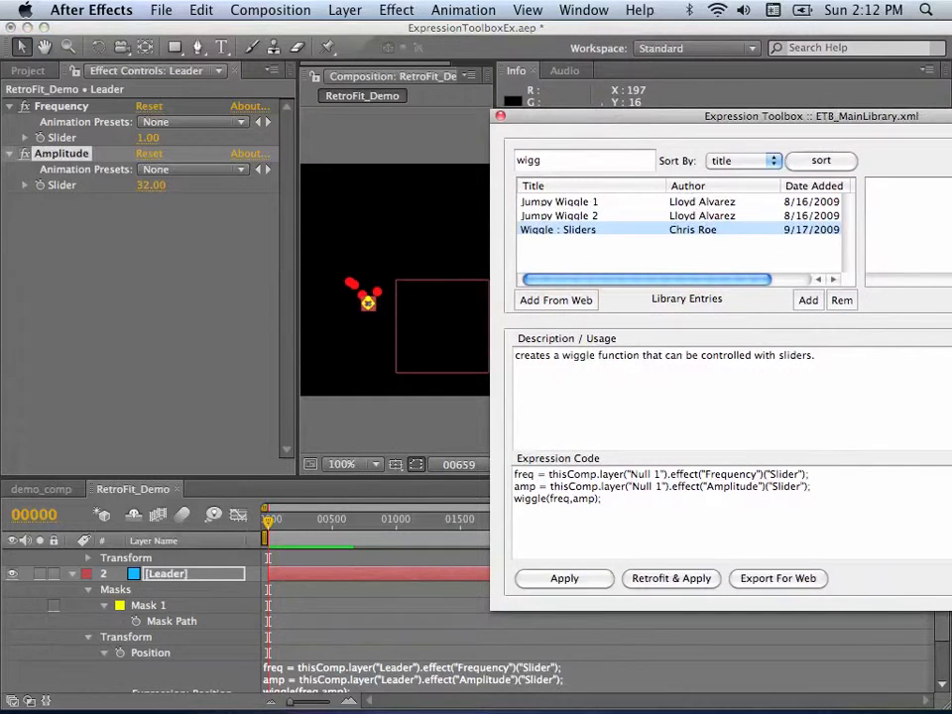
# Step: Collapse the properties of control_layer and Leader in the timeline, and select control_layer to show its sliders
pyautogui.click(191, 573)
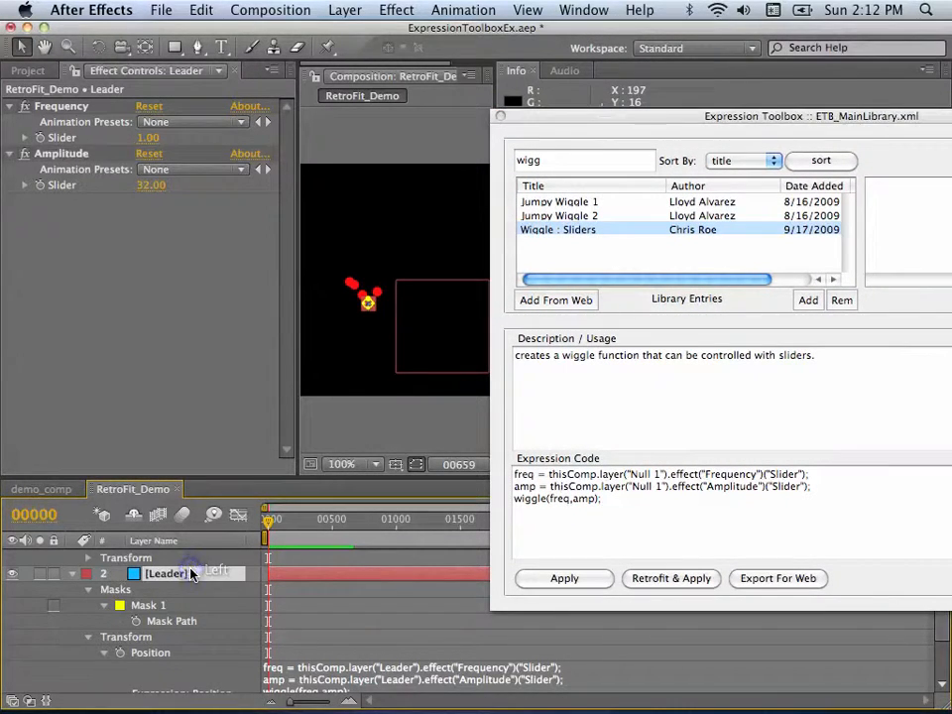
pyautogui.scroll(2, 196, 569)
pyautogui.click(198, 562)
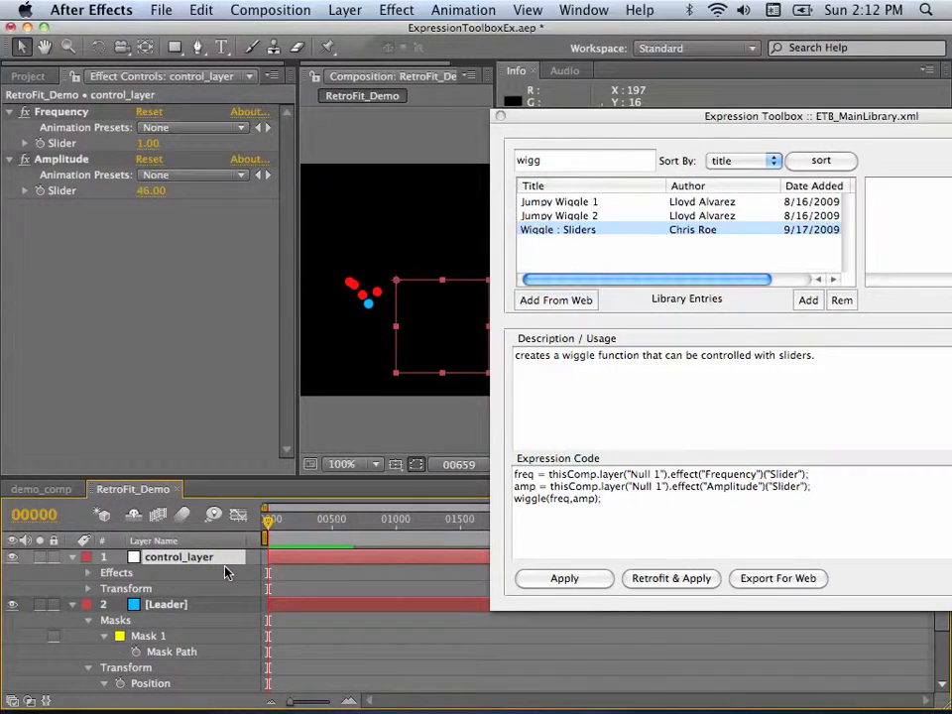
pyautogui.click(752, 127)
pyautogui.click(72, 572)
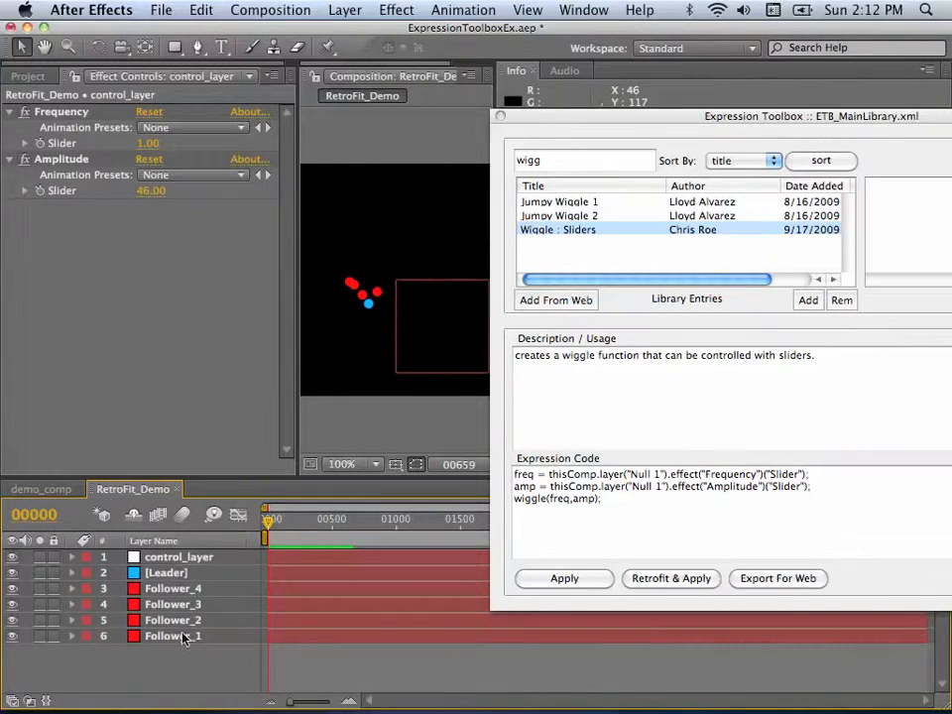
pyautogui.click(205, 558)
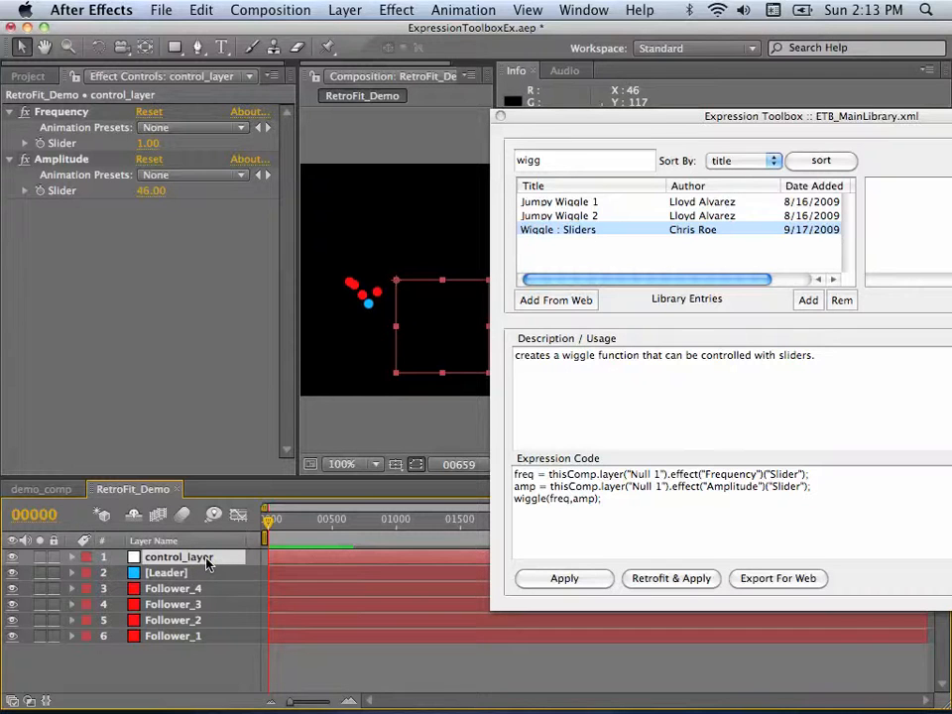
pyautogui.click(848, 118)
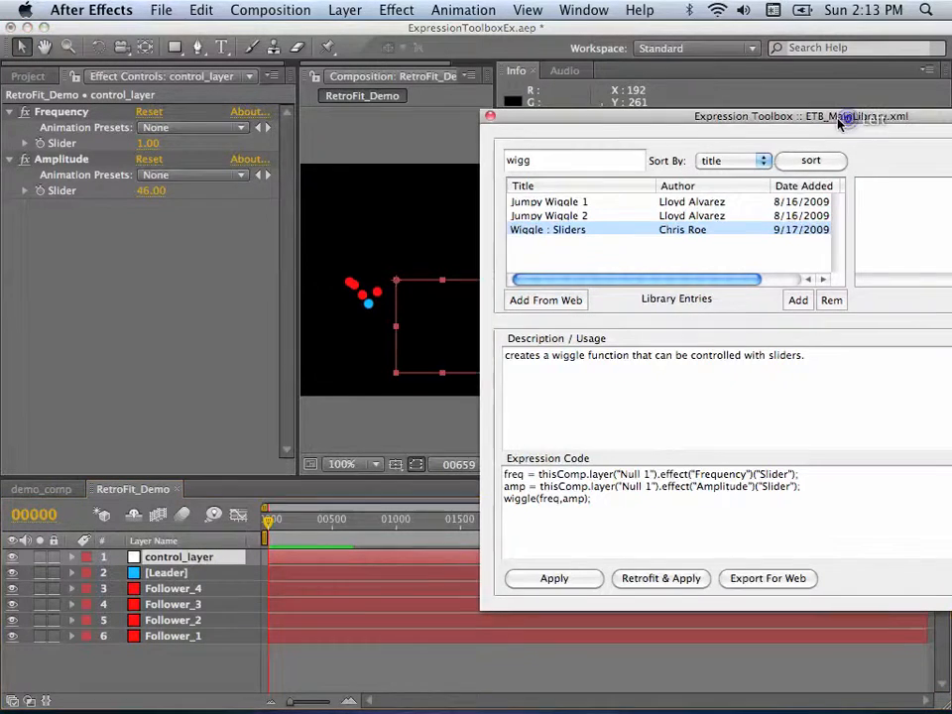